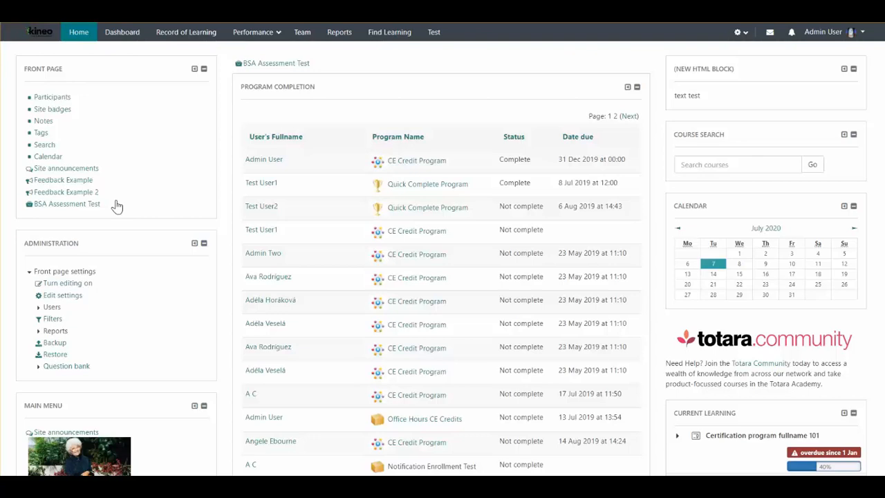
- Open the Upload Completion Records page from the site's courses and categories administration
left_click(740, 38)
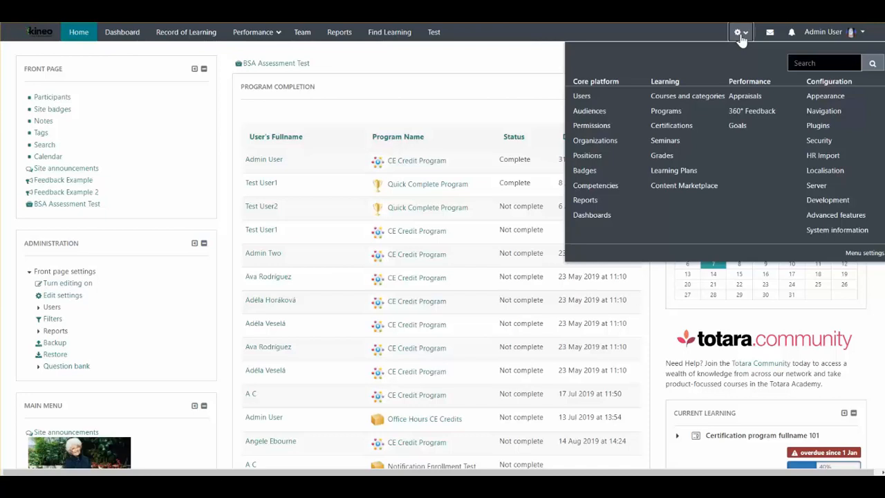
left_click(672, 102)
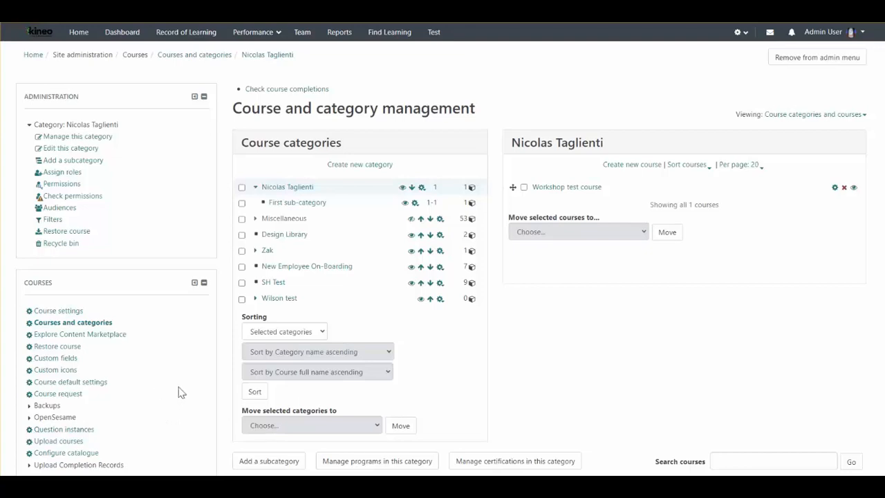
scroll(178, 385, "down", 1)
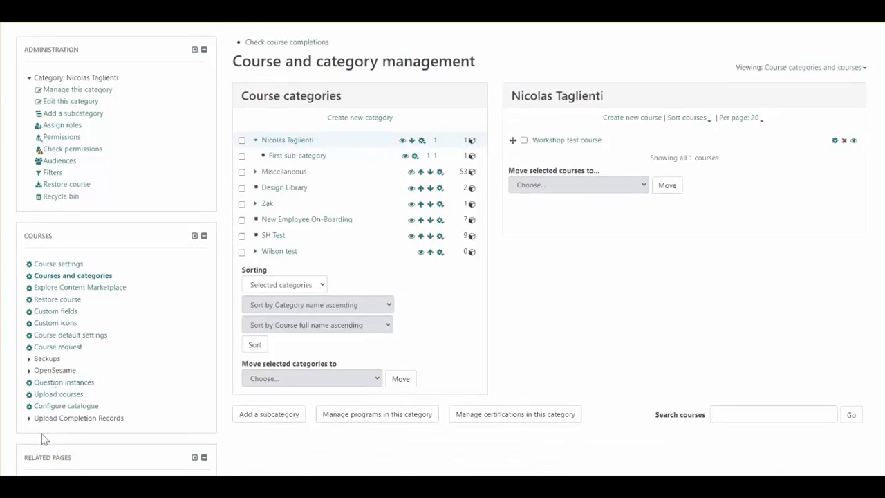
left_click(30, 422)
scroll(199, 357, "down", 2)
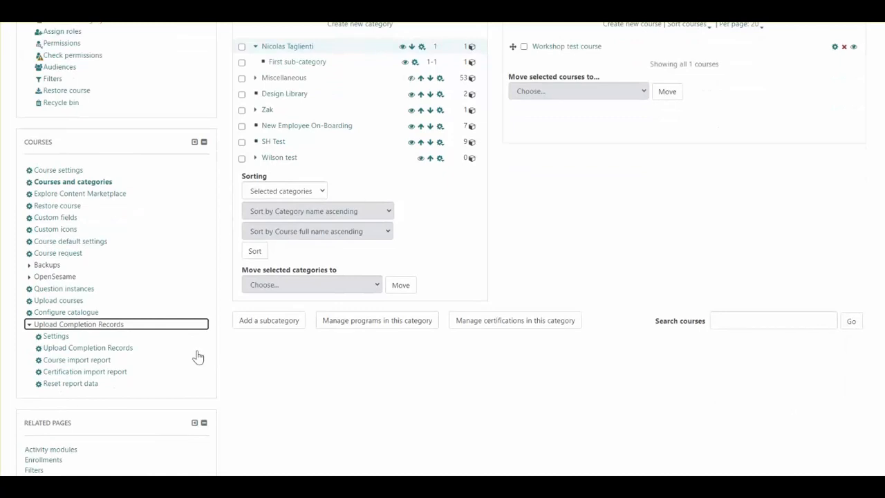
left_click(64, 348)
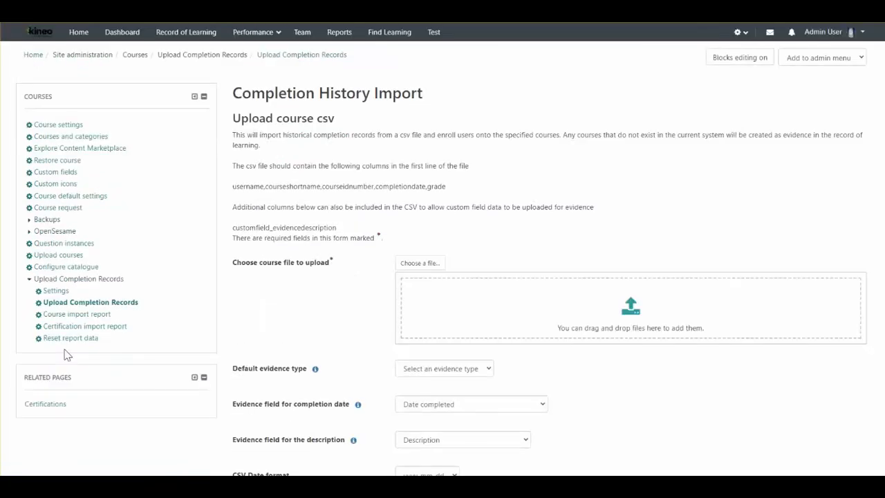
- Examine the course CSV and certification CSV upload sections, including their required columns and import options
left_click_drag(235, 118, 348, 122)
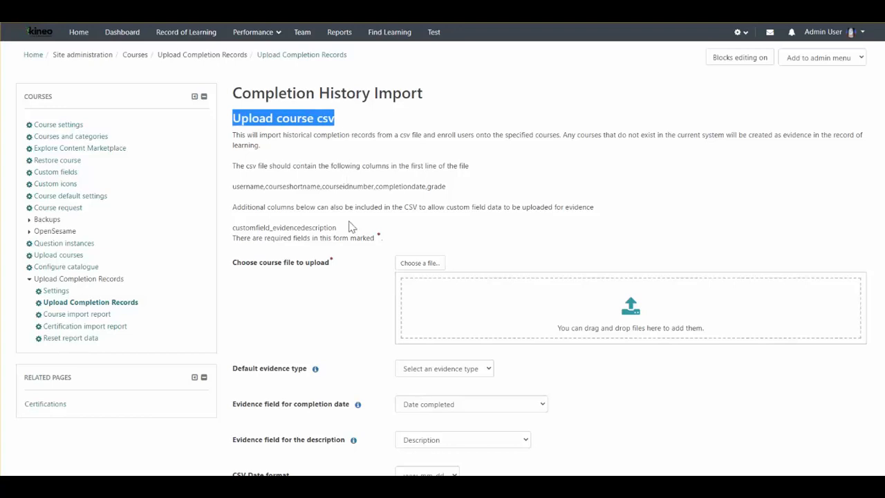
scroll(350, 227, "down", 8)
left_click_drag(240, 147, 394, 154)
scroll(408, 185, "down", 1)
scroll(389, 205, "down", 4)
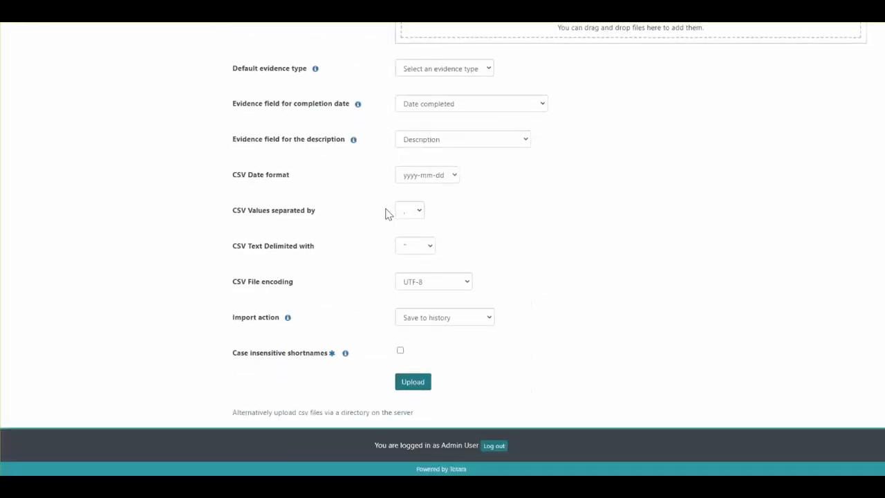
scroll(385, 214, "up", 12)
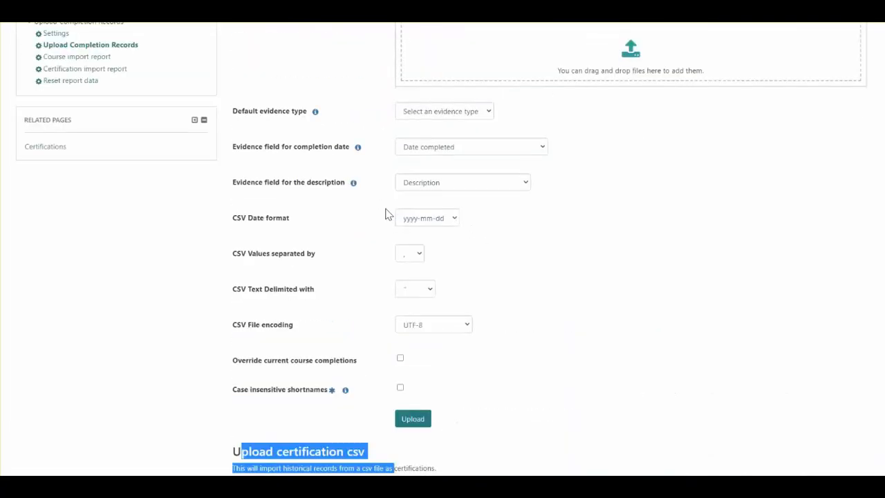
scroll(385, 214, "up", 2)
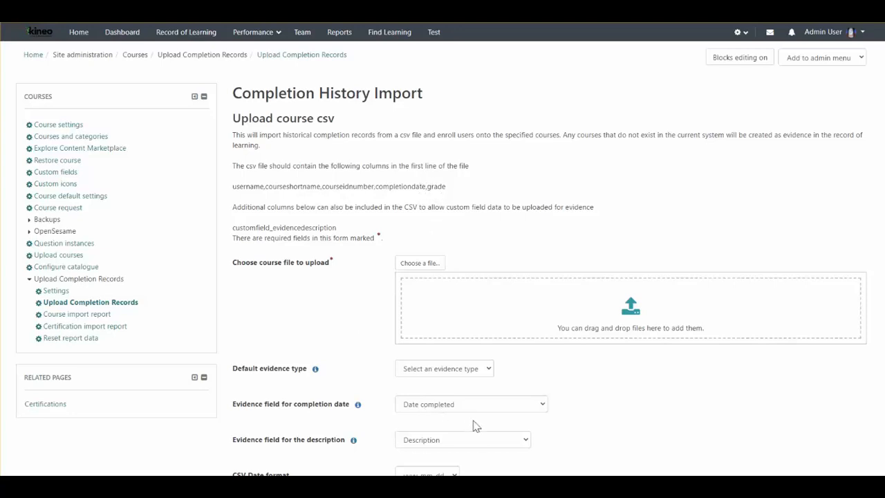
- Check the CSV date formats available for the course upload
scroll(474, 425, "down", 1)
left_click(443, 430)
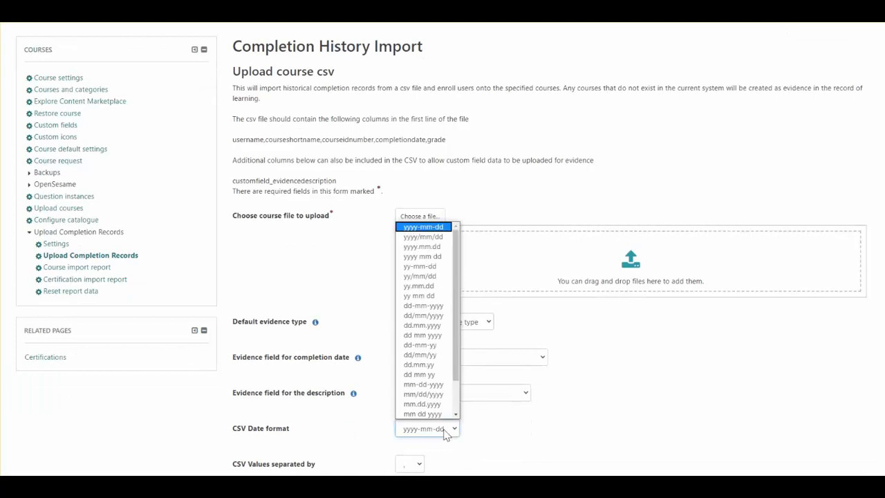
left_click(445, 430)
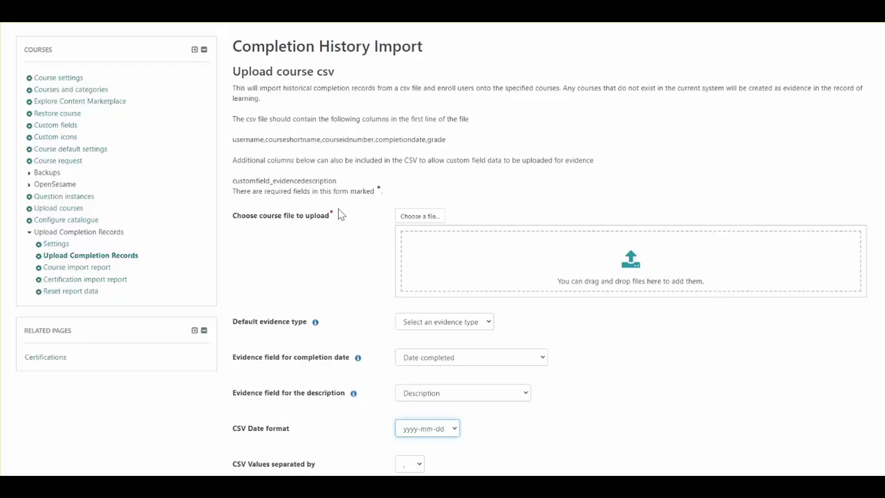
- View the Other Evidence section of the Record of Learning in a separate browser tab
scroll(276, 183, "up", 2)
right_click(166, 45)
left_click(197, 49)
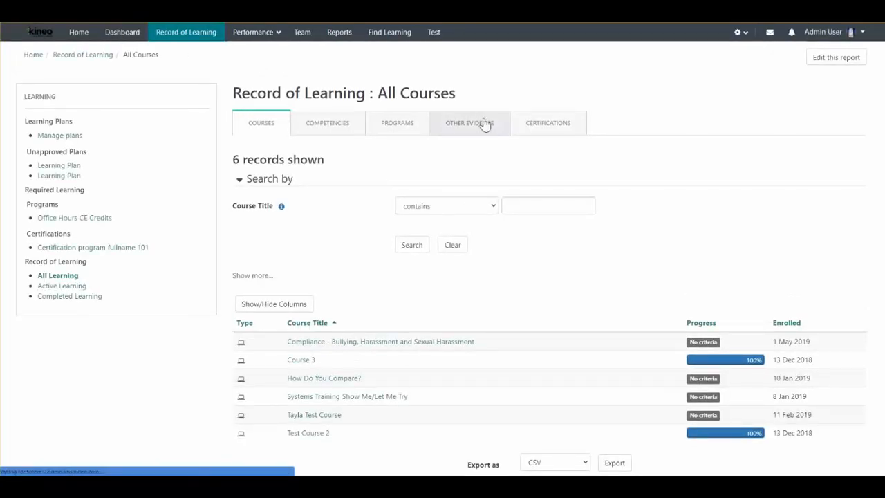
left_click(485, 123)
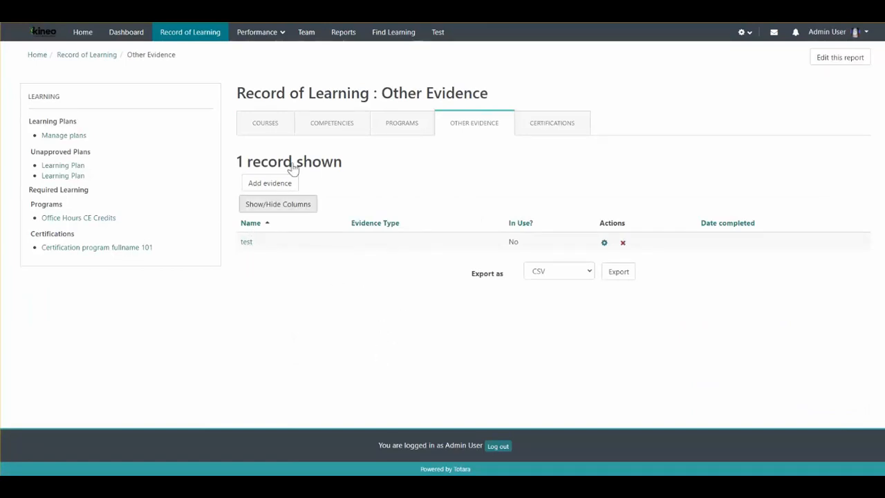
- Browse the Find Learning catalogue and filter it by the Courses learning type
left_click(377, 36)
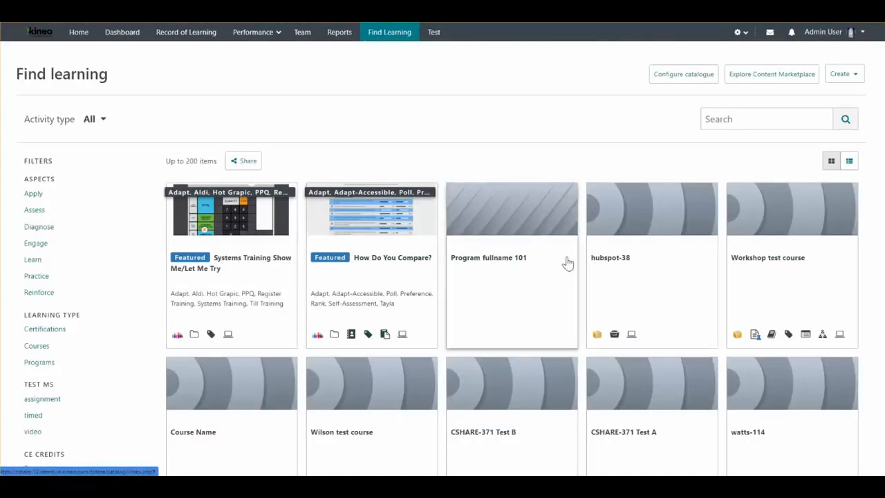
scroll(553, 323, "down", 1)
scroll(553, 322, "down", 5)
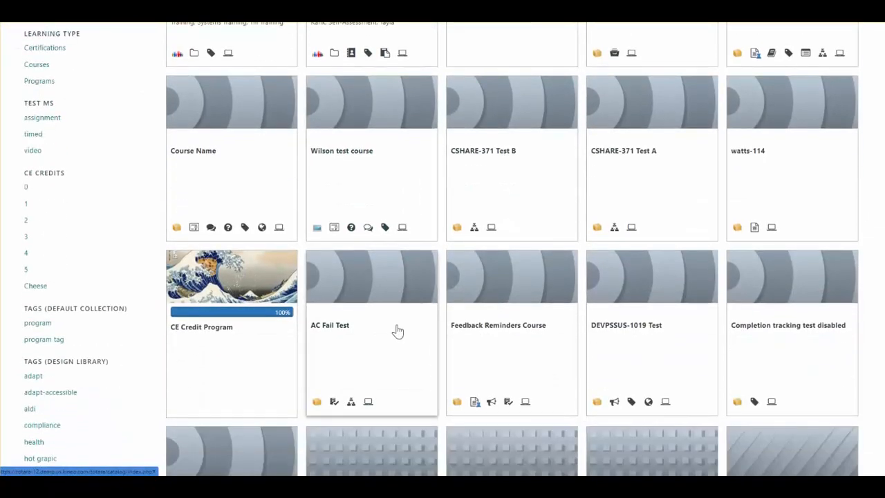
scroll(332, 328, "down", 3)
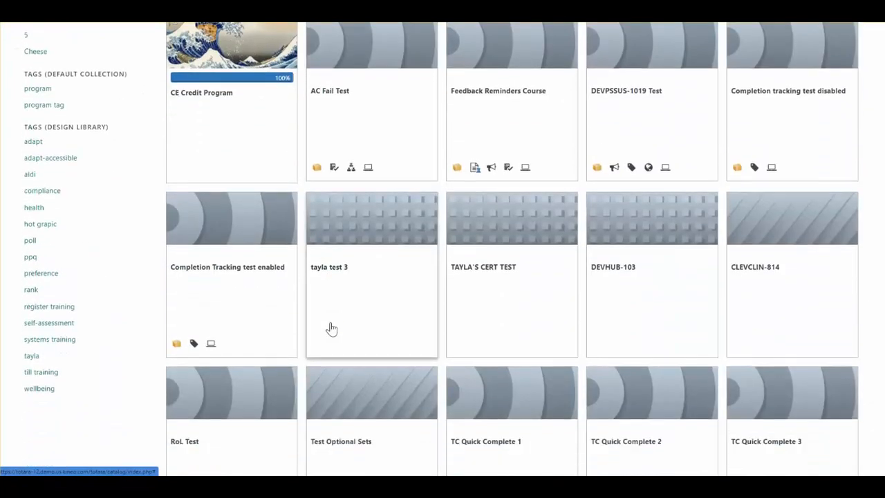
left_click(350, 242)
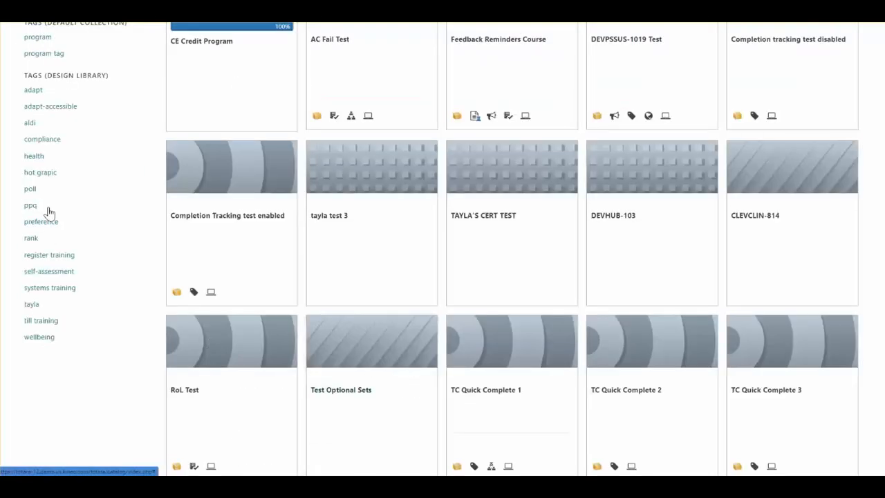
scroll(55, 212, "up", 3)
scroll(61, 210, "up", 5)
scroll(52, 209, "down", 3)
left_click(44, 155)
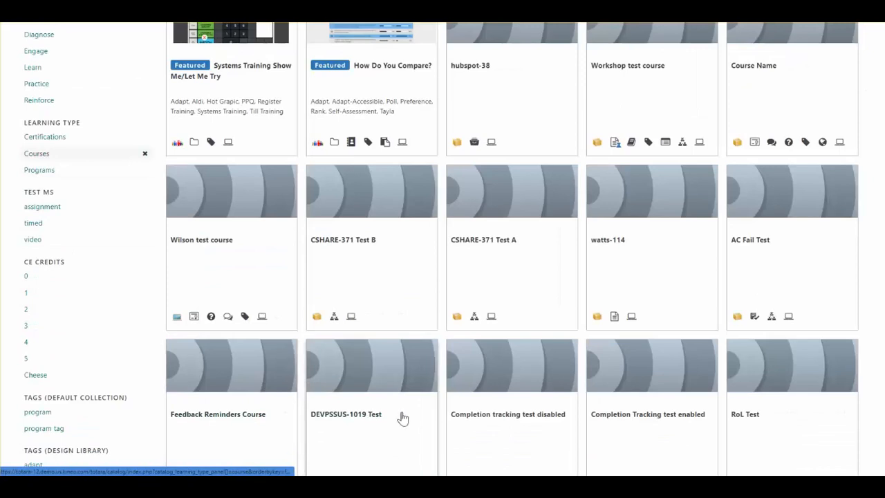
- Find the TC Test course in the filtered catalogue and go to its course page
scroll(406, 412, "down", 1)
scroll(403, 416, "down", 3)
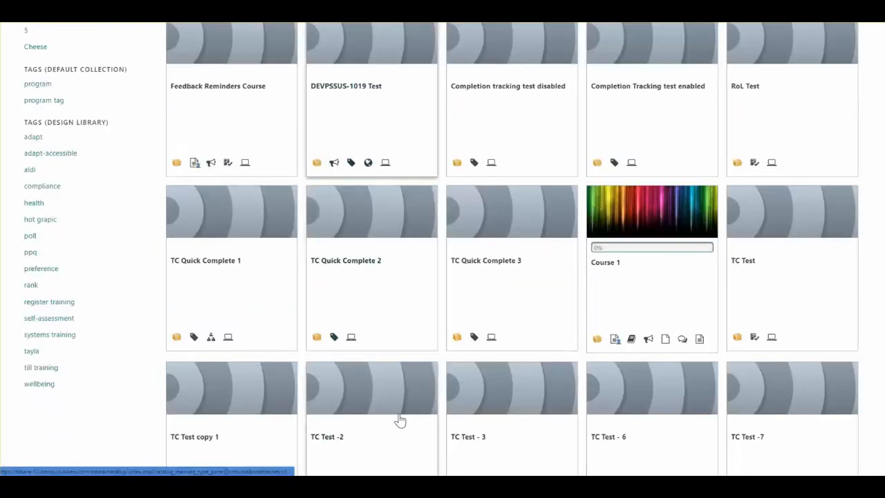
left_click(780, 272)
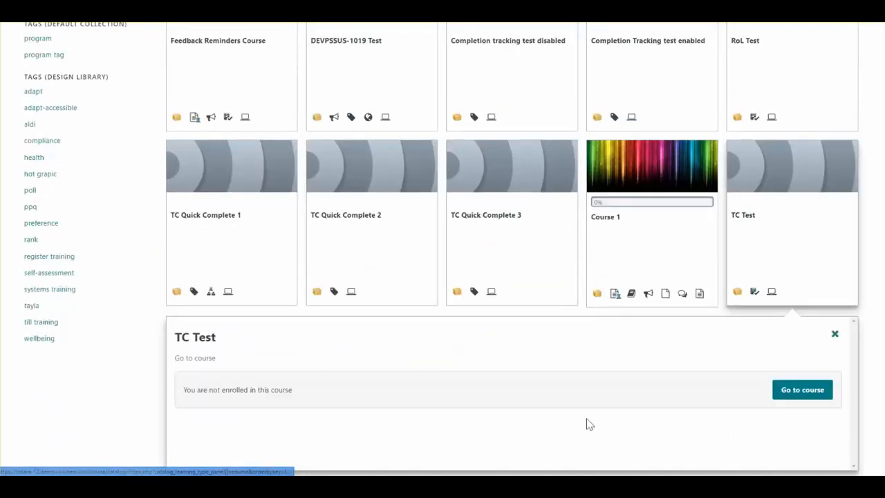
left_click(196, 359)
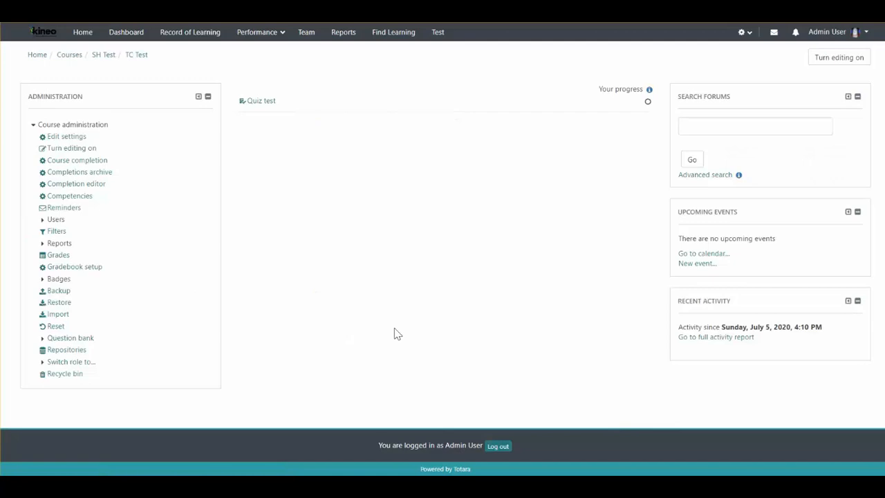
- Review the TC Test course's enrolled users and its course completion settings
left_click(45, 220)
left_click(65, 232)
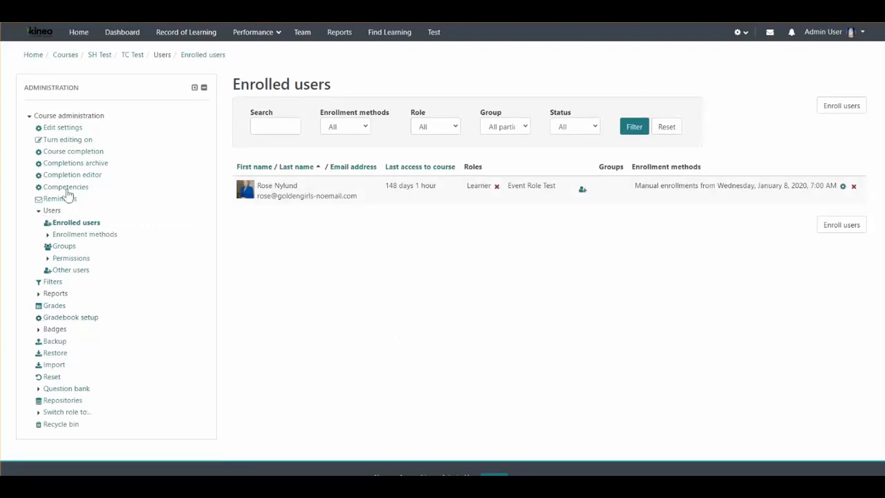
left_click(60, 154)
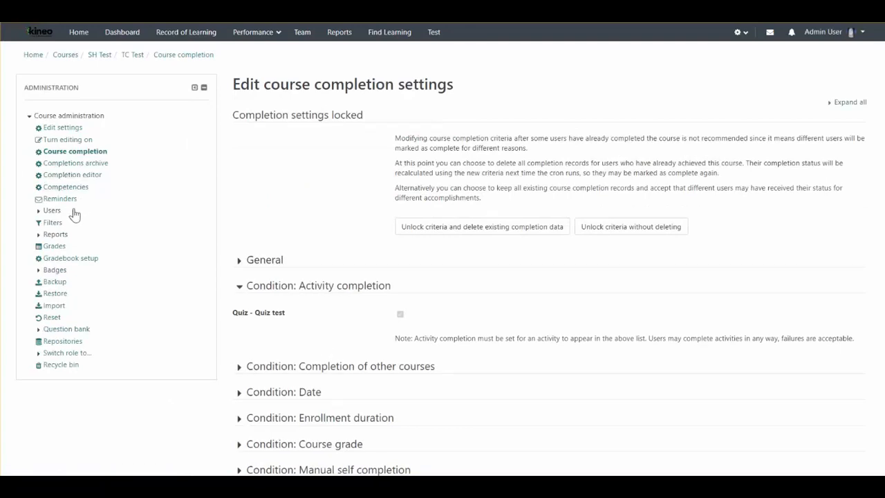
- Open the course completion report and check the learner's quiz completion status
left_click(43, 235)
left_click(49, 245)
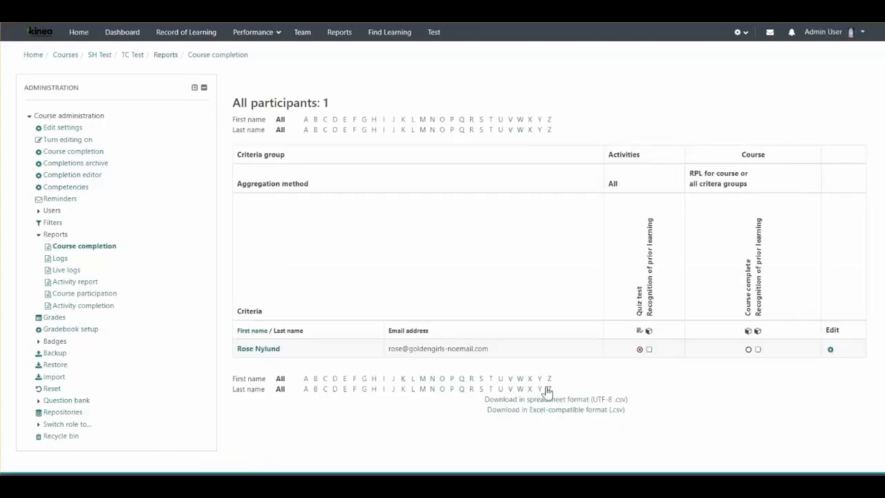
mouse_move(640, 354)
- Copy the course short name TC Test from the course settings into cell B2 of the Excel import sheet
left_click(72, 129)
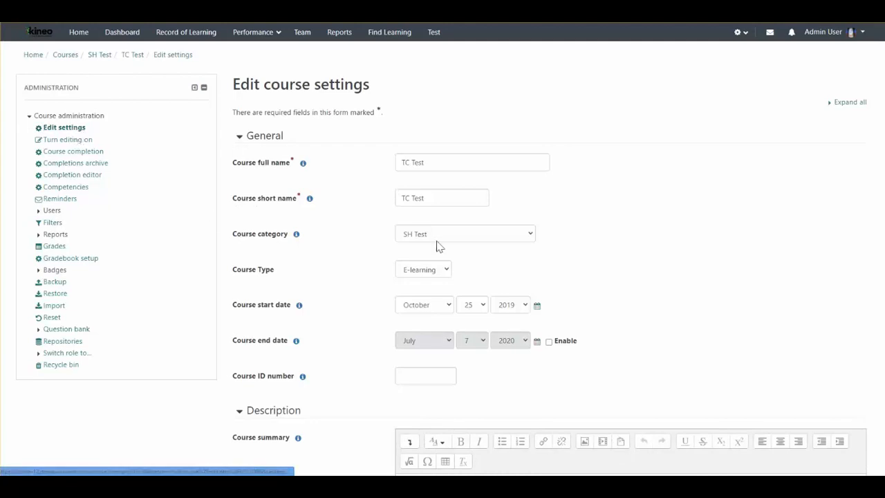
left_click_drag(437, 198, 332, 199)
key("ctrl+c")
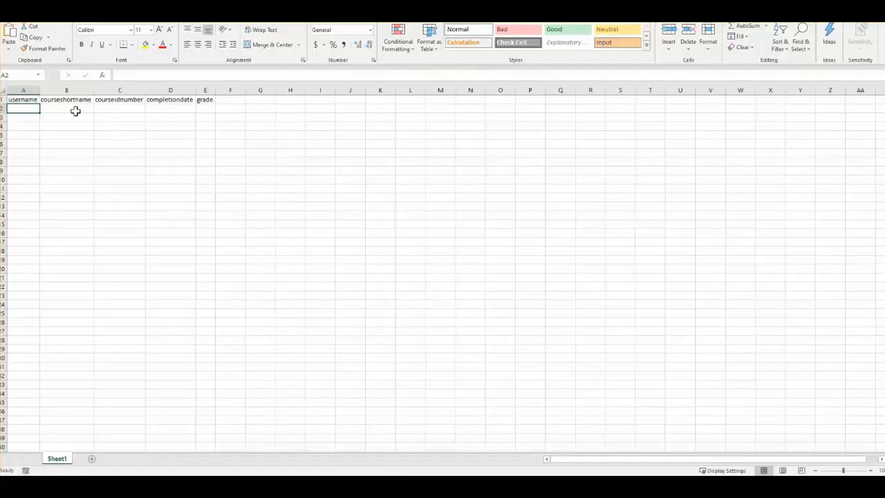
left_click(75, 111)
key("ctrl+v")
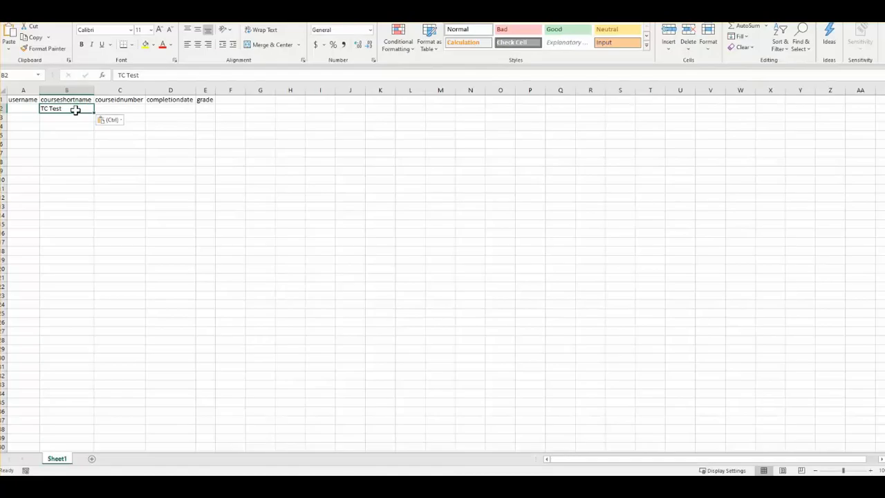
- Enter TC Test as the course ID number in the course settings and in cell C2 of the Excel sheet
key("alt+Tab")
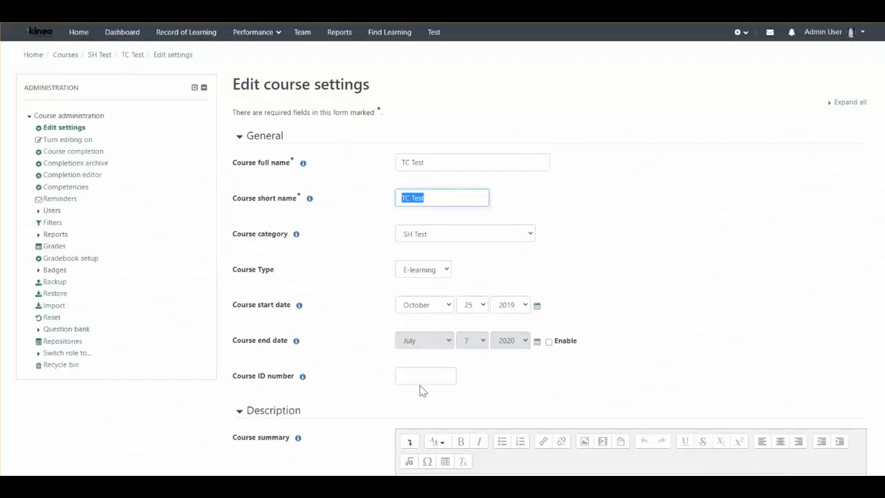
left_click(423, 376)
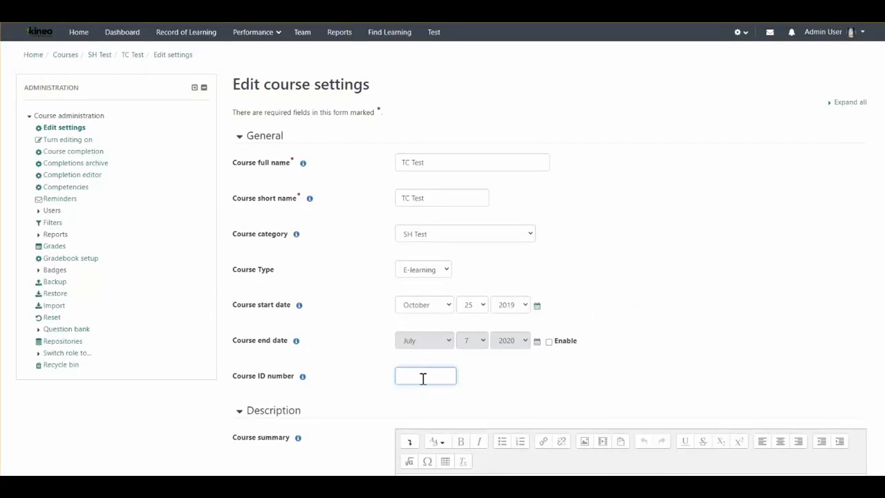
key("ctrl+v")
key("alt+Tab")
left_click(107, 109)
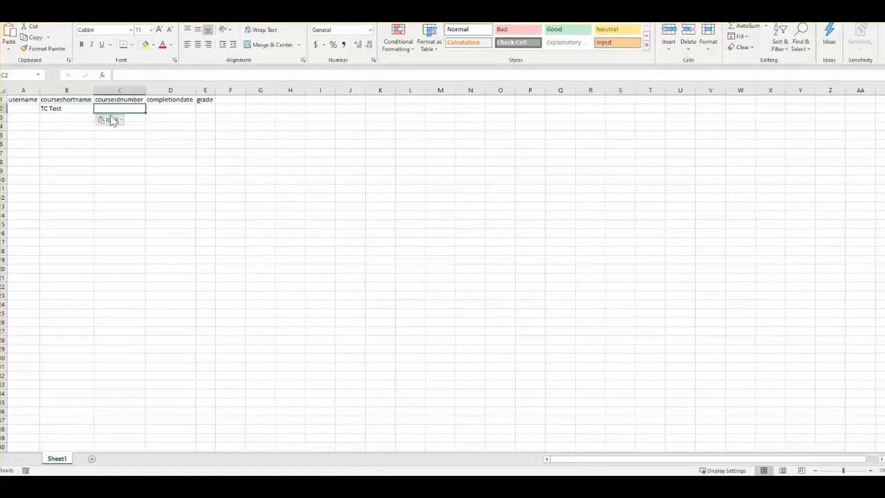
key("ctrl+v")
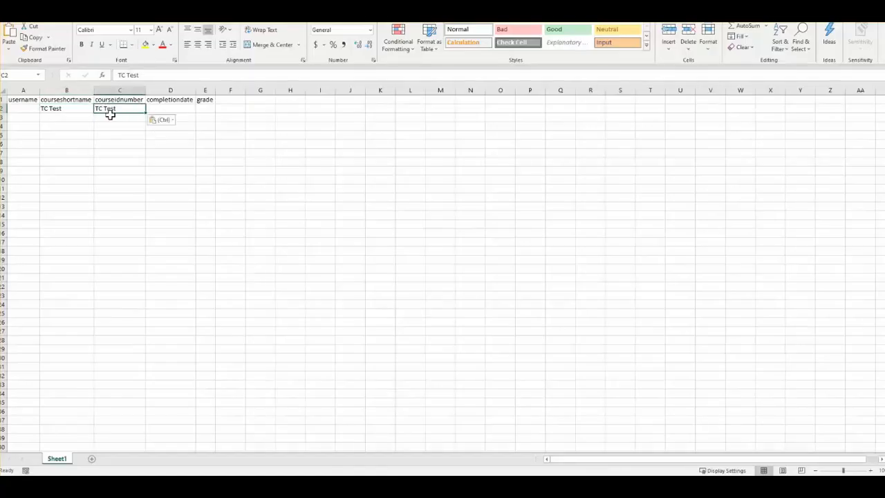
- Enter the completion date 02-06-2017 in cell D2 and the grade 100 in cell E2
left_click(159, 107)
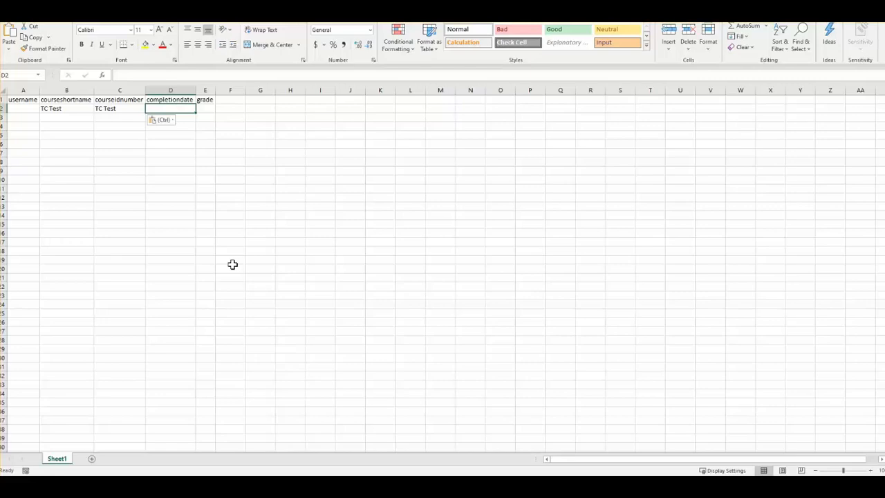
type("02-")
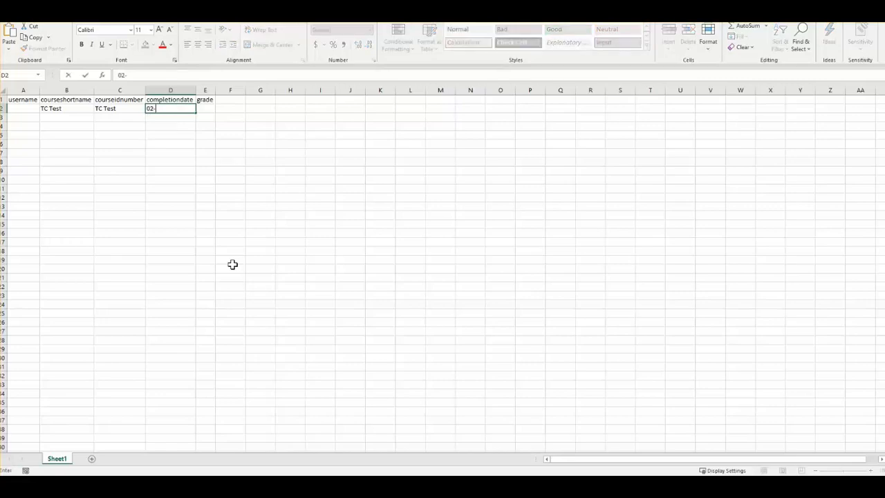
type("06-2017")
left_click(204, 110)
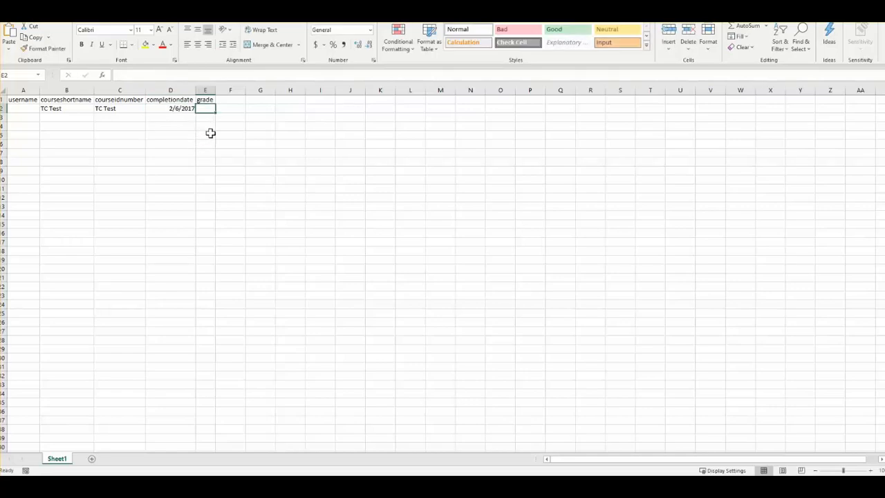
type("100")
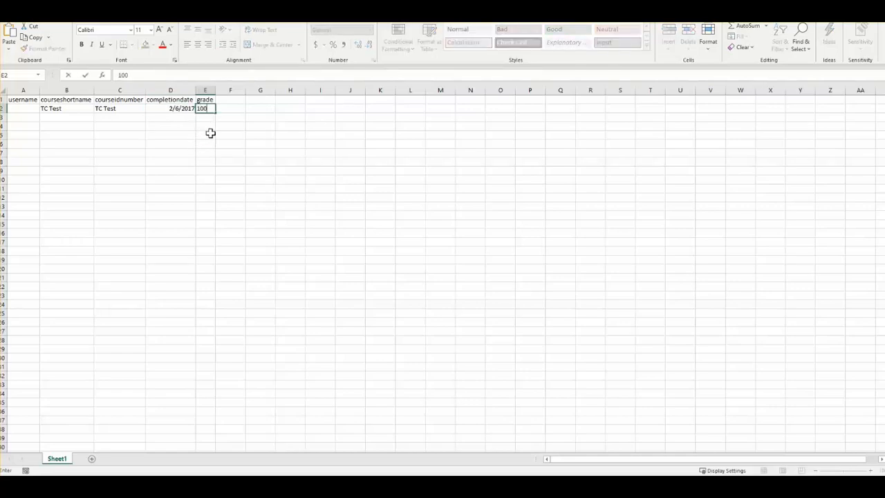
left_click(172, 110)
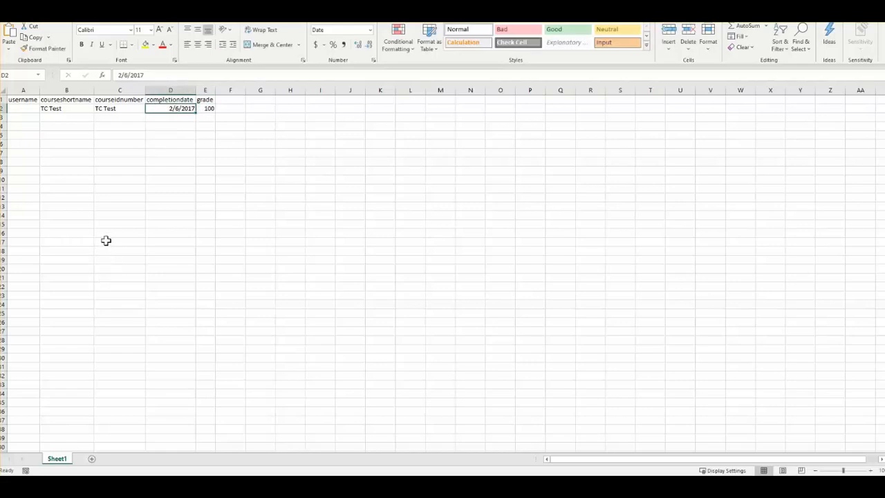
left_click(170, 91)
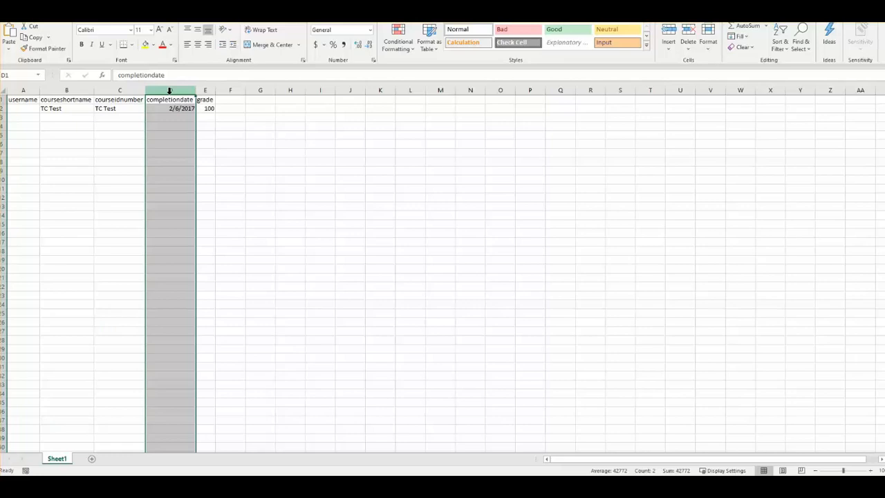
right_click(169, 91)
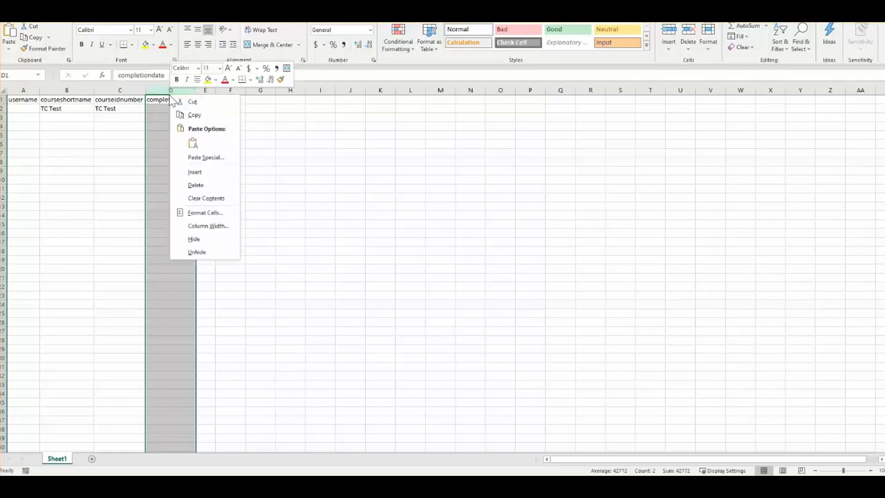
left_click(219, 227)
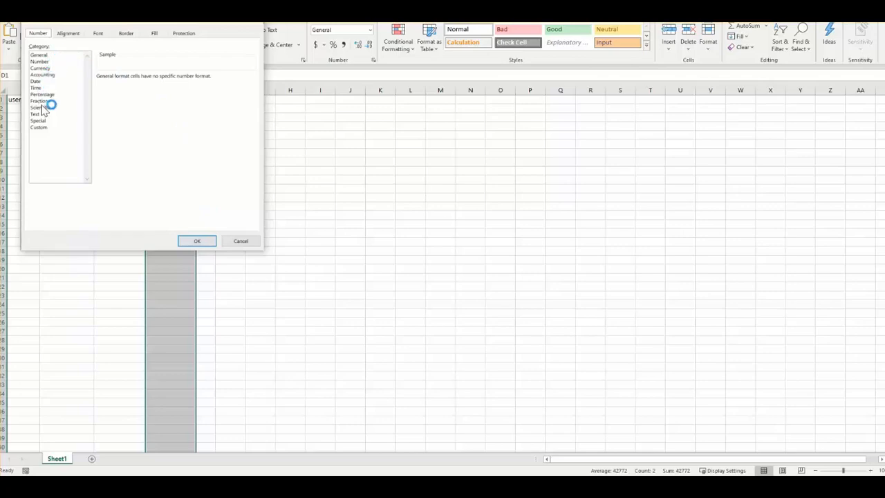
left_click(48, 128)
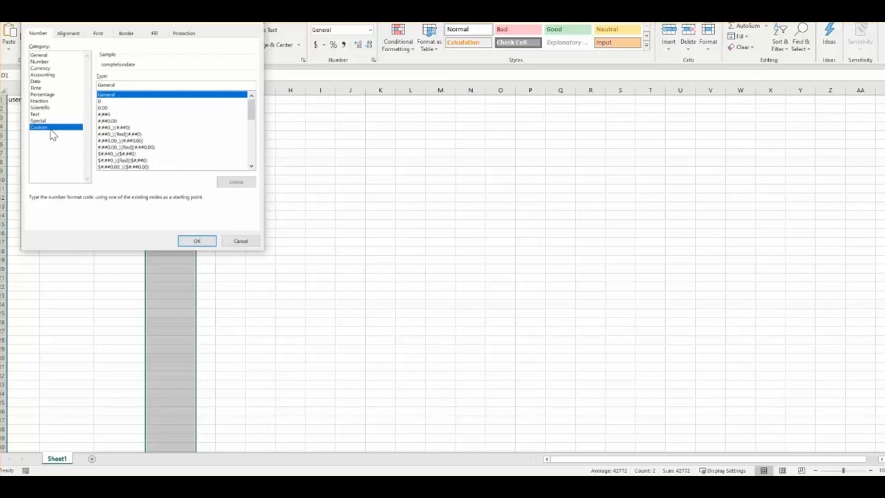
left_click(43, 82)
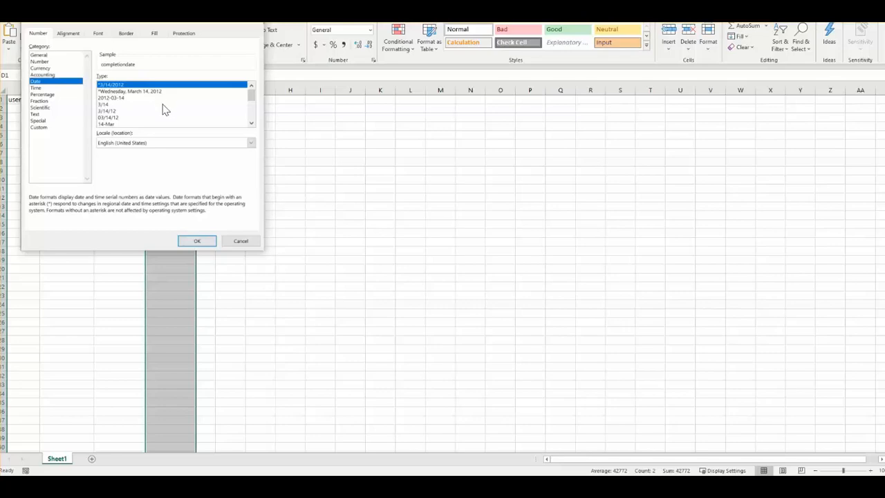
mouse_move(251, 94)
left_mouse_down()
mouse_move(257, 123)
mouse_move(255, 102)
left_mouse_up()
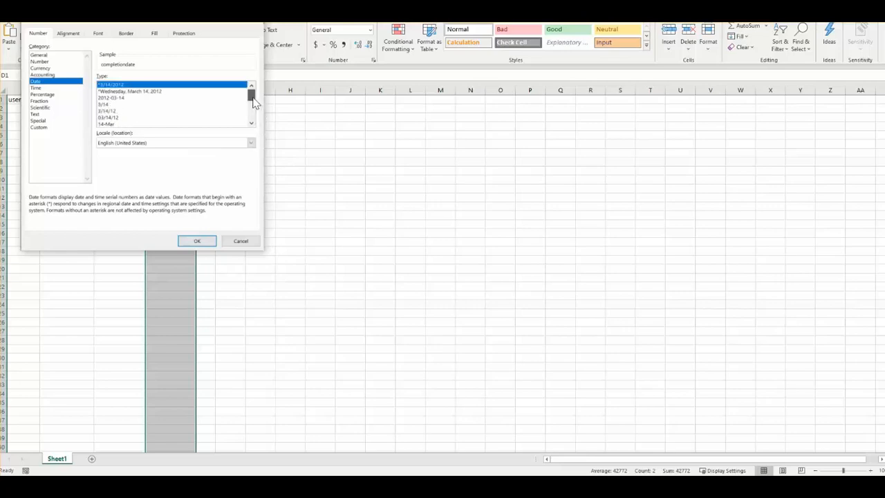
left_click(241, 241)
left_click(158, 126)
- Apply the custom date format mm/dd/yyyy to the completion date in cell D2
left_click(168, 109)
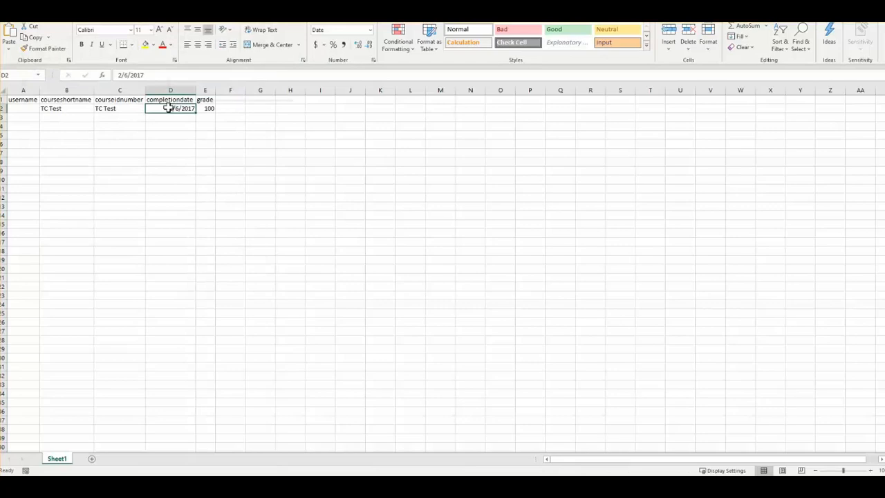
right_click(169, 108)
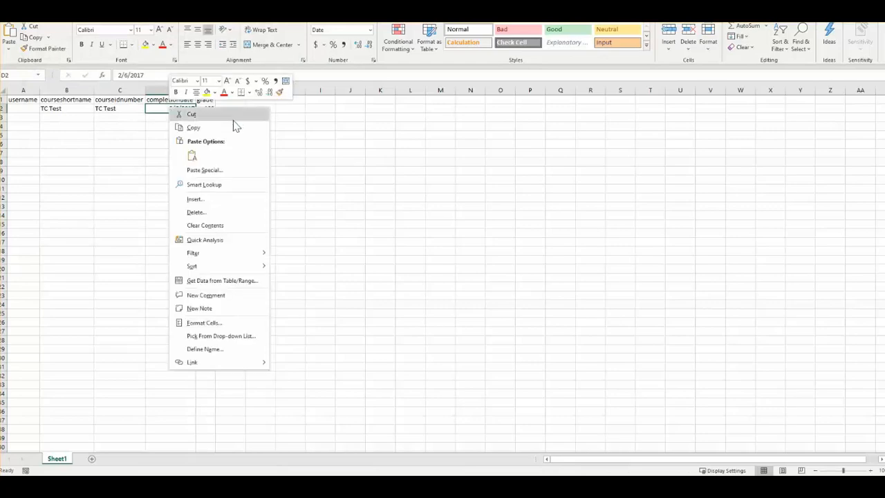
left_click(238, 322)
left_click(55, 203)
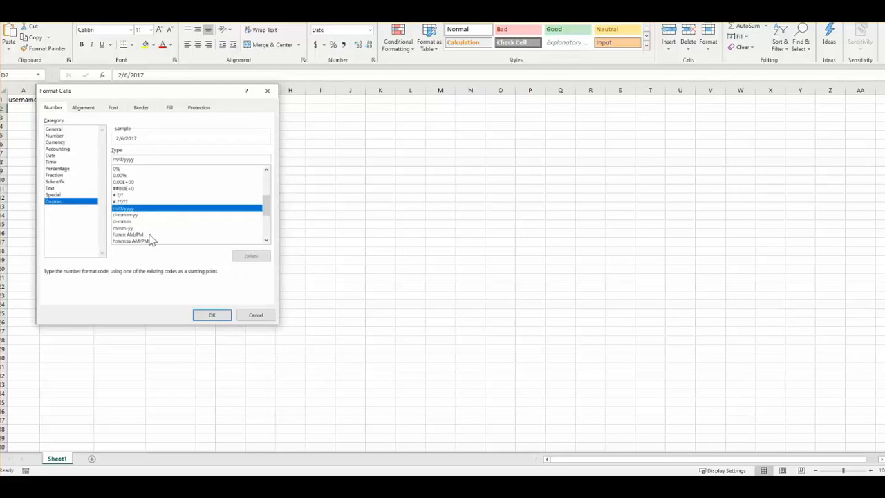
mouse_move(268, 204)
left_mouse_down()
mouse_move(270, 228)
mouse_move(268, 208)
left_mouse_up()
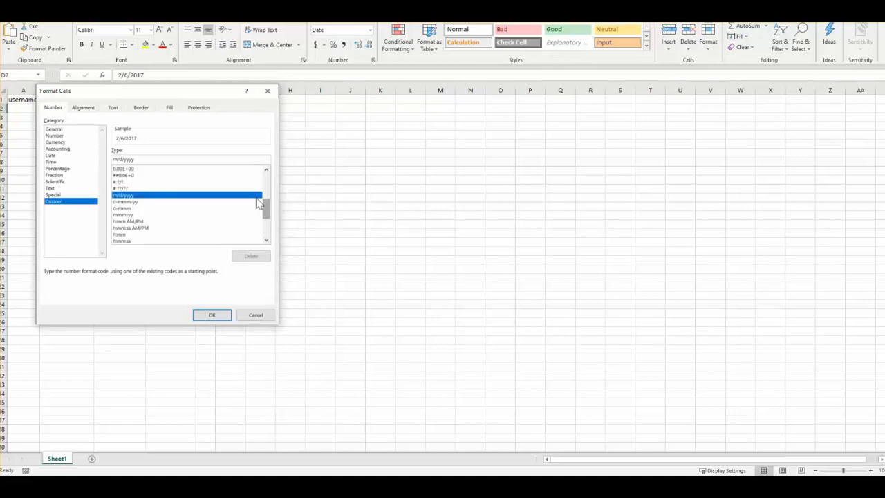
double_click(117, 159)
type("mm/")
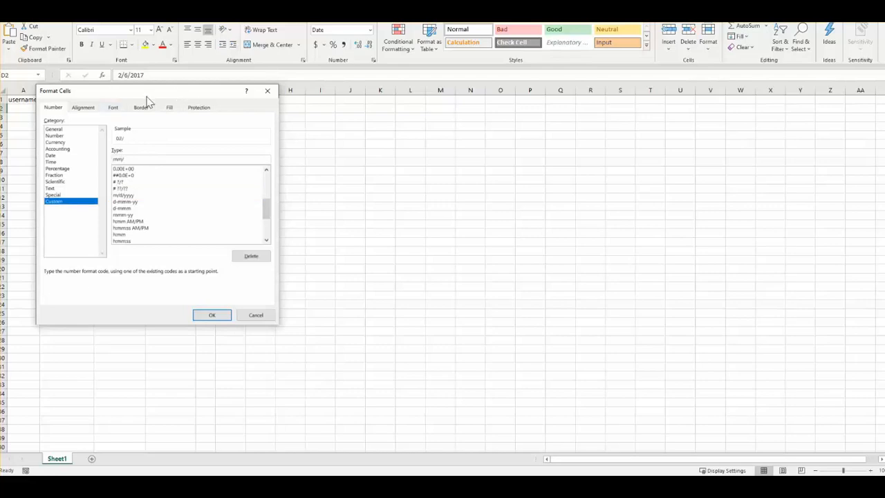
type("dd/yyyy")
left_click(220, 315)
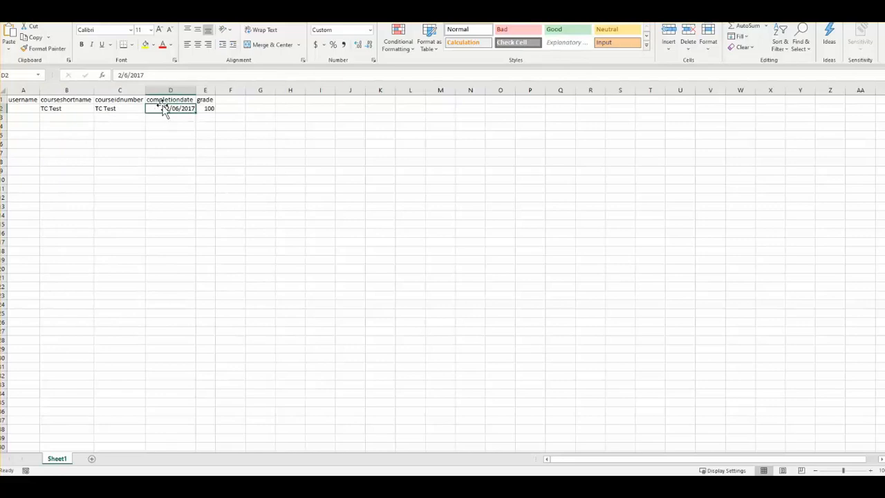
- Enter the four learners' usernames in cells A2 to A5 of the username column
left_click(26, 108)
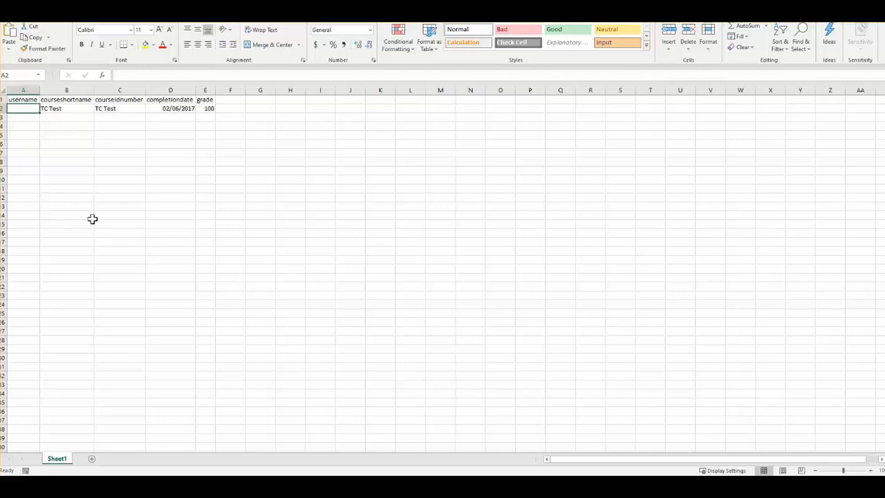
type("rose")
key("Return")
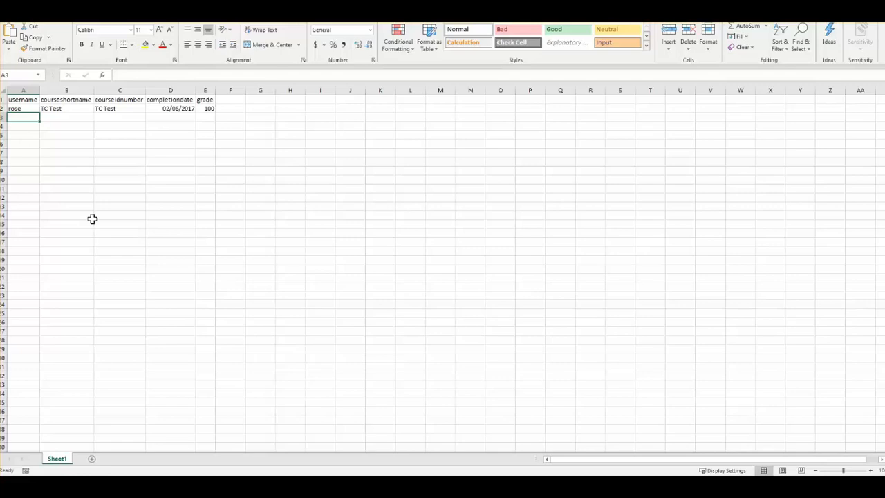
type("blanche")
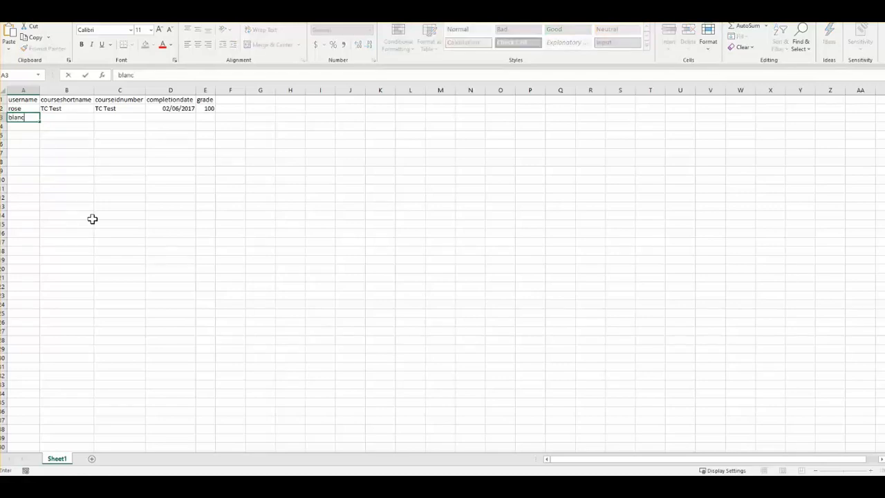
key("Return")
type("dorothy")
key("Return")
type("stan")
key("Return")
- Fill the course short name and course ID number TC Test down columns B and C to row 5
key("Up")
key("Right")
key("Up")
key("Up")
key("Up")
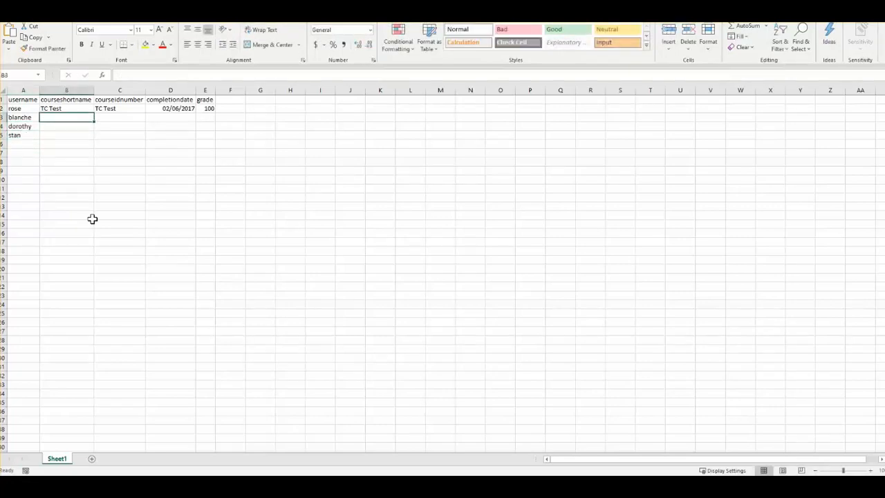
left_click_drag(90, 115, 94, 141)
left_click(140, 109)
left_click_drag(146, 112, 148, 141)
- Enter the completion date 03/31/2012 in cell D3
left_click(177, 118)
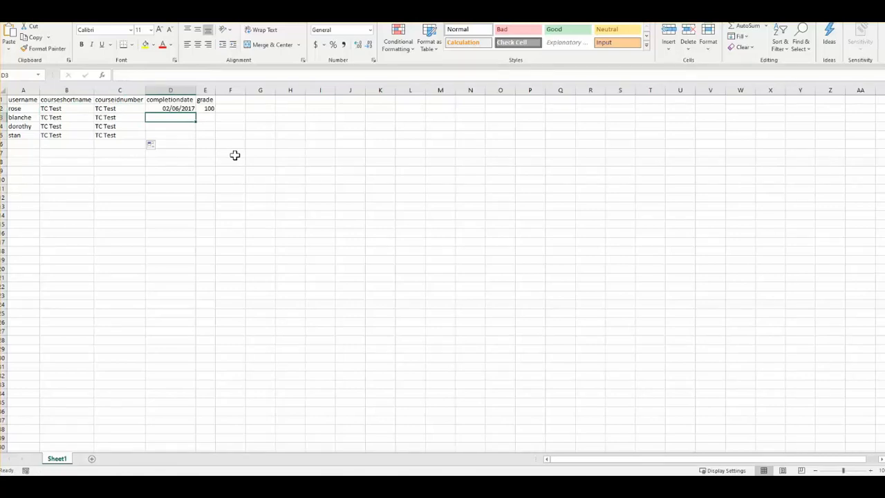
type("03")
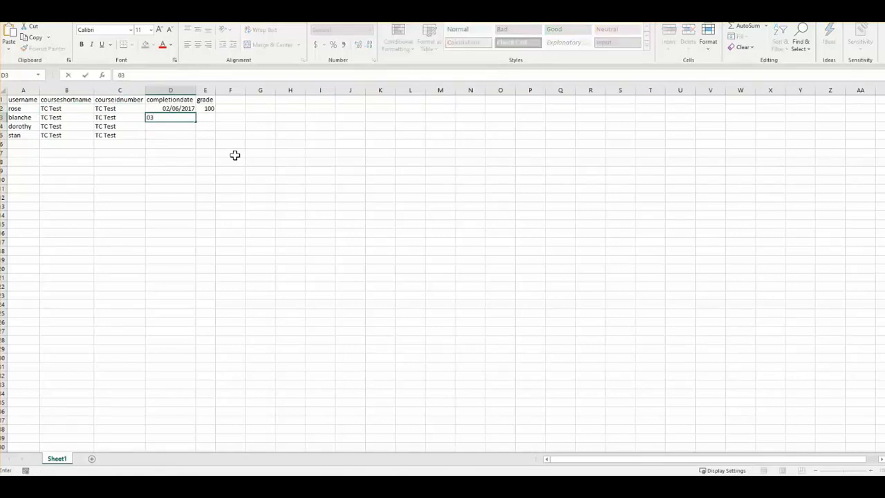
type("/31/2012")
key("Return")
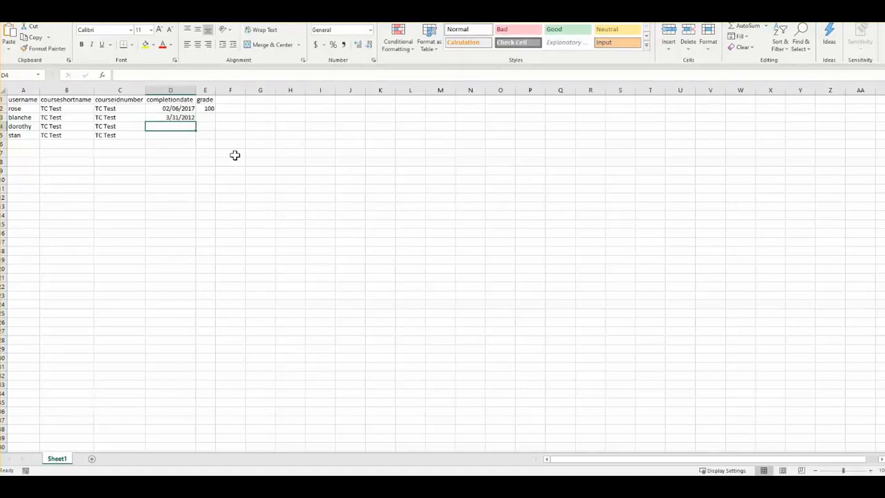
type("10/11/")
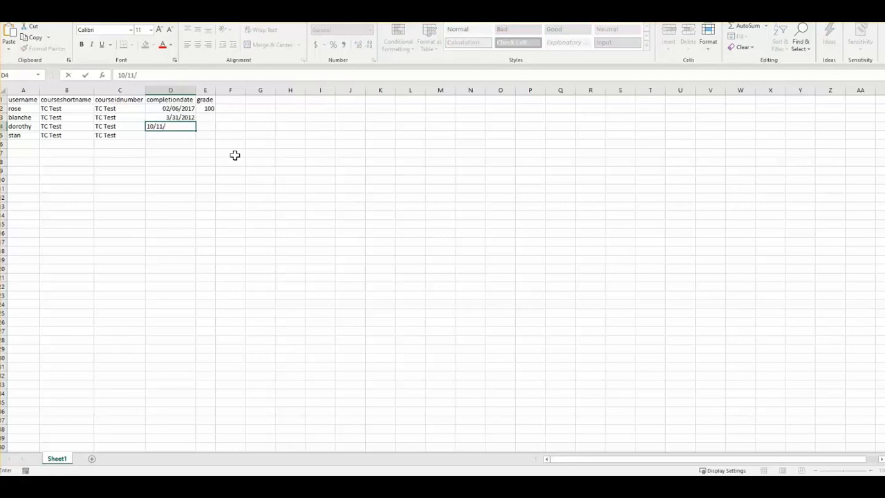
type("2020")
key("BackSpace")
key("BackSpace")
key("BackSpace")
key("BackSpace")
key("BackSpace")
key("BackSpace")
key("BackSpace")
key("BackSpace")
key("BackSpace")
key("BackSpace")
- Enter the completion dates 07/04/2020 in cell D4 and 12/31/1019 in cell D5
type("07/04/2020")
key("Return")
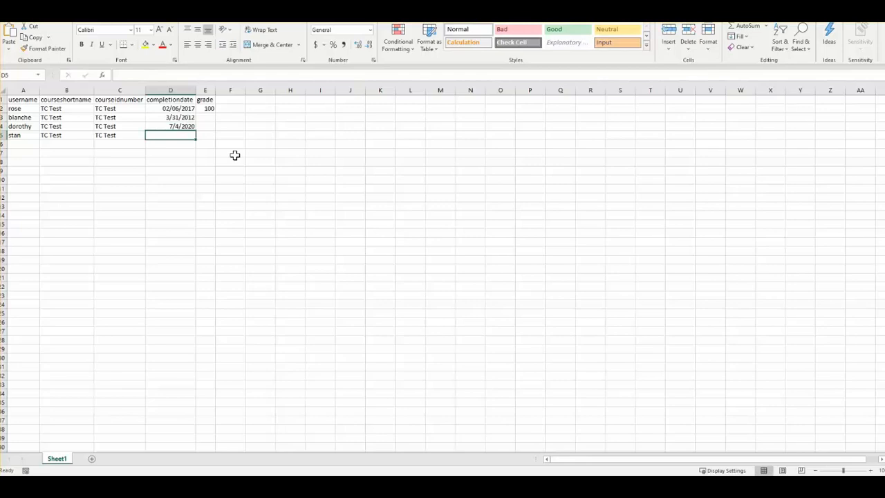
type("1")
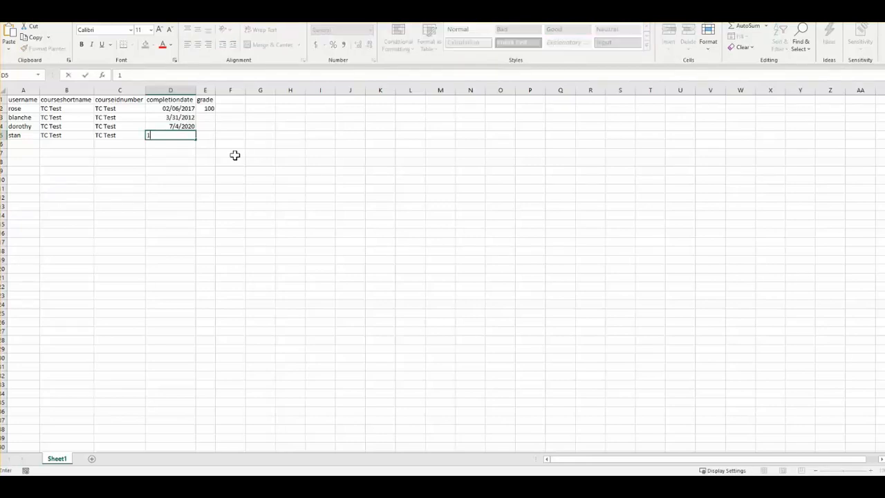
type("2/31/1019")
left_click(209, 109)
- Enter the grade 100 for the remaining three learners in cells E3 to E5
left_click(209, 118)
type("100")
left_click(211, 128)
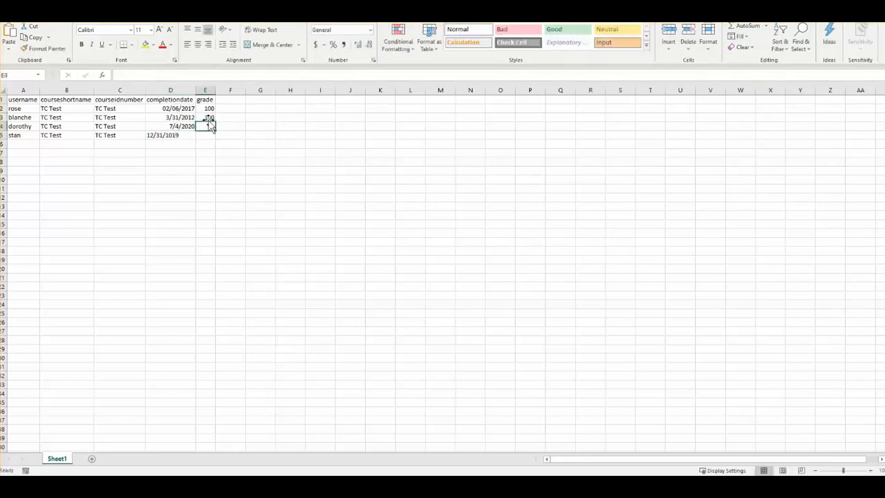
type("100")
key("Return")
type("100")
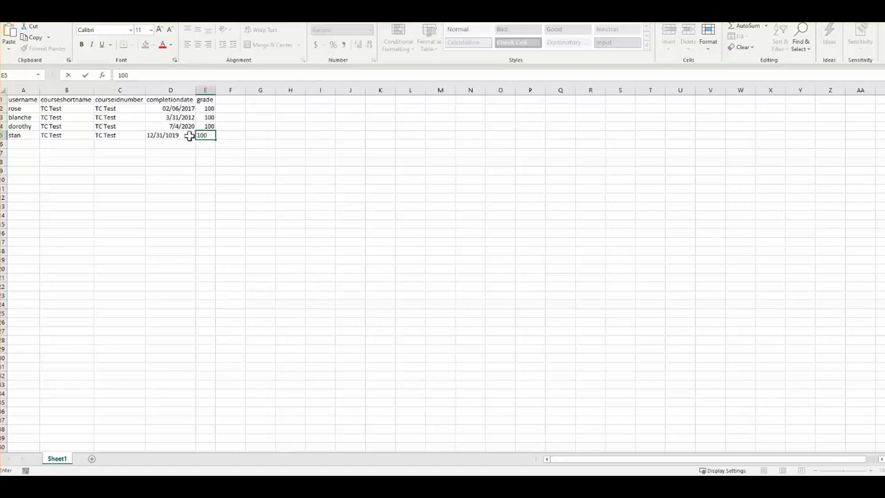
left_click(168, 111)
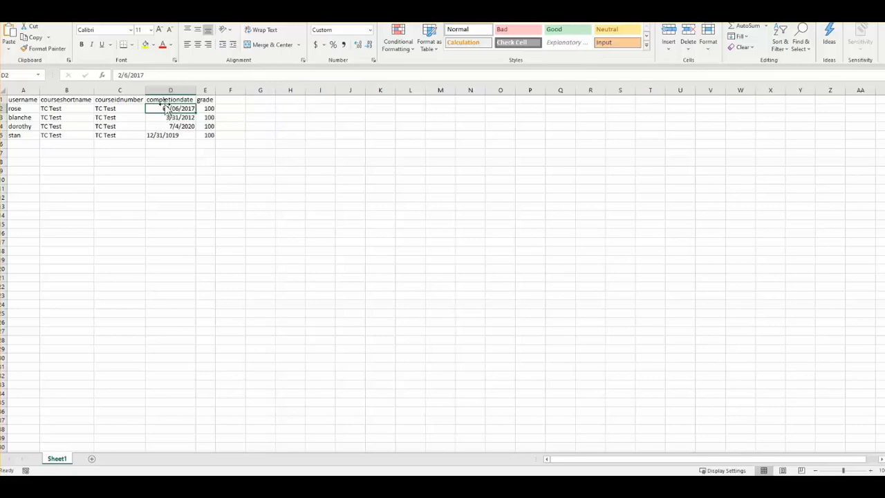
left_click_drag(163, 120, 162, 142)
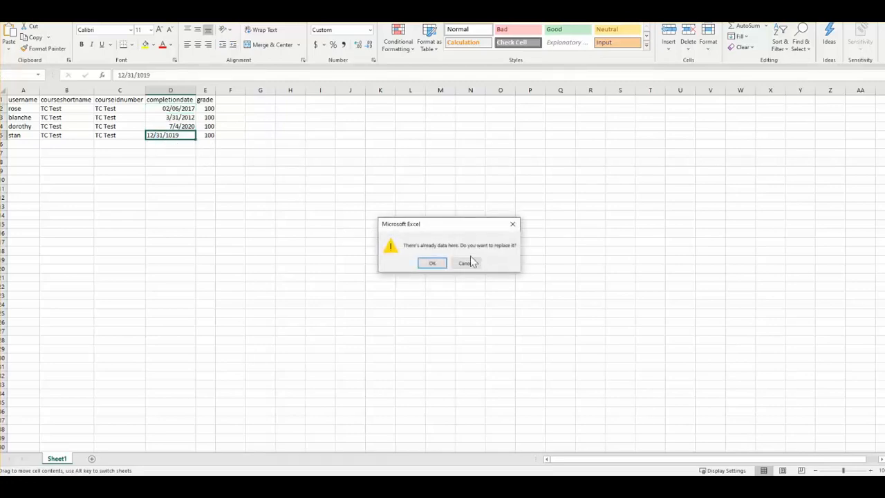
left_click(469, 261)
- Try applying the custom General number format to the completion dates in cells D2 to D5
left_click(188, 137)
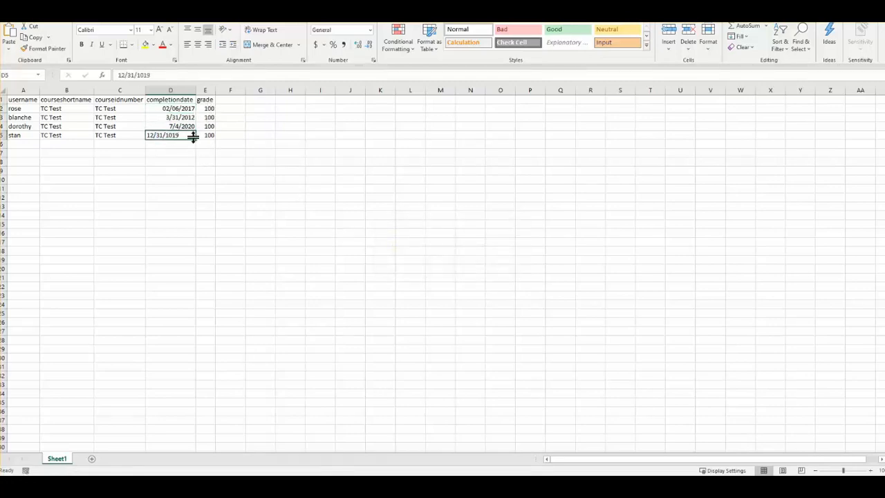
key("shift+Up")
key("shift+Up")
key("shift+Up")
key("shift+Up")
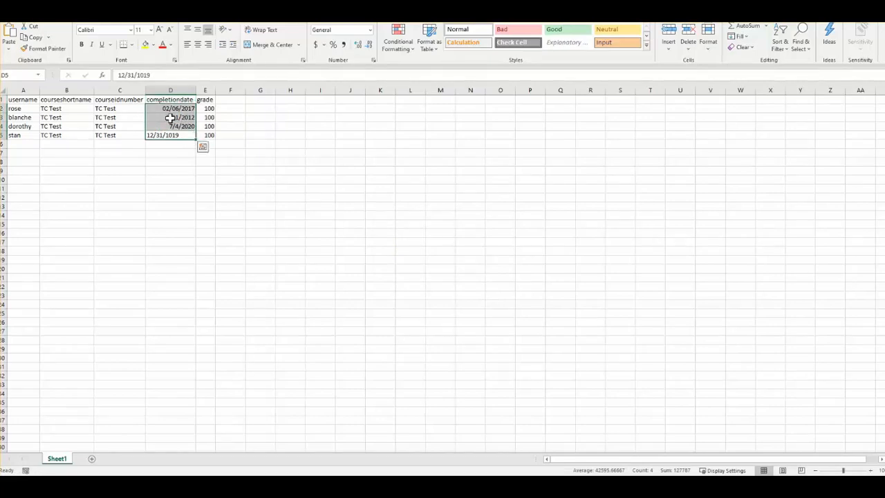
right_click(173, 118)
left_click(206, 350)
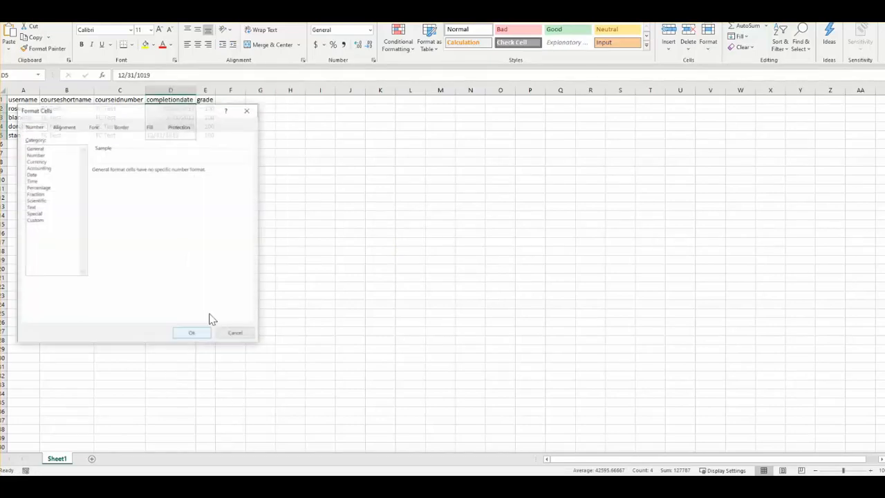
left_click(52, 221)
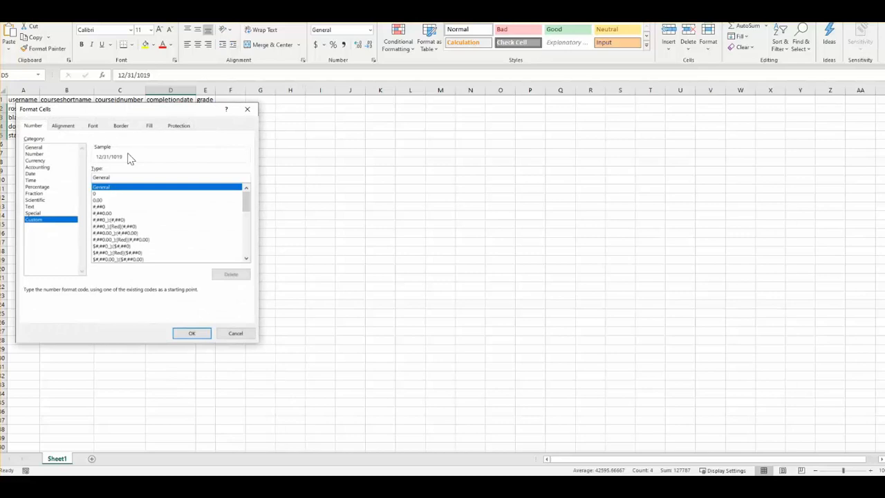
left_click(198, 335)
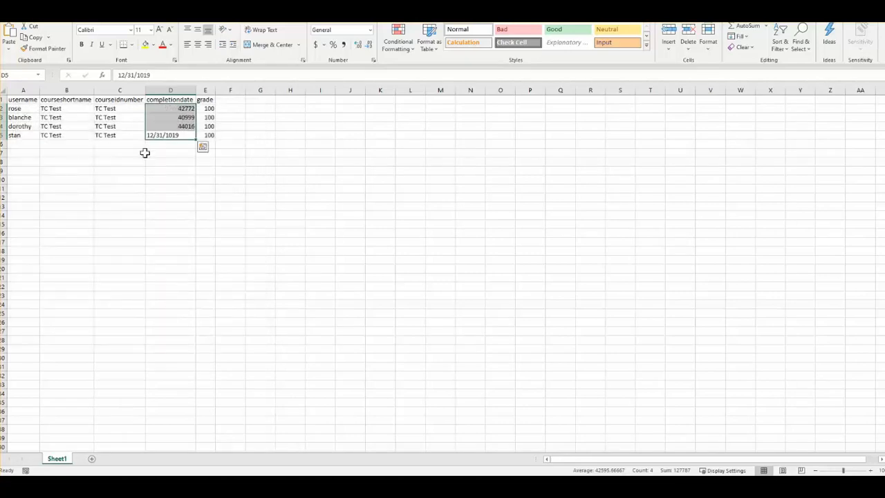
- Undo the last number format change on the completion dates
key("ctrl+z")
key("ctrl+q")
left_click(159, 150)
- Format the completion date in cell D4 with the custom date code mm/dd/yyyy
left_click(158, 127)
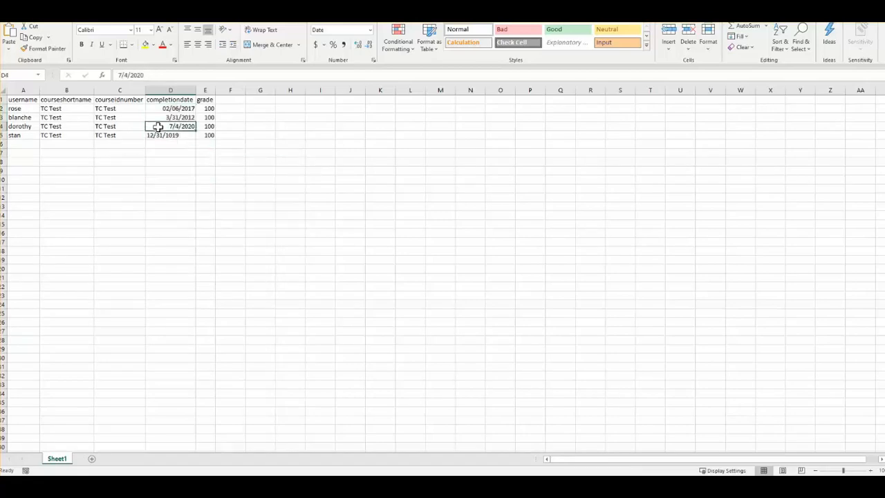
right_click(158, 128)
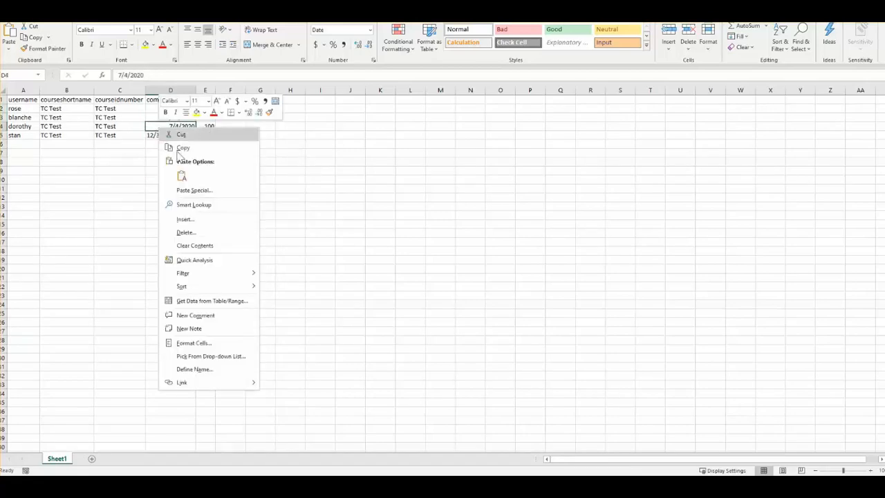
left_click(188, 343)
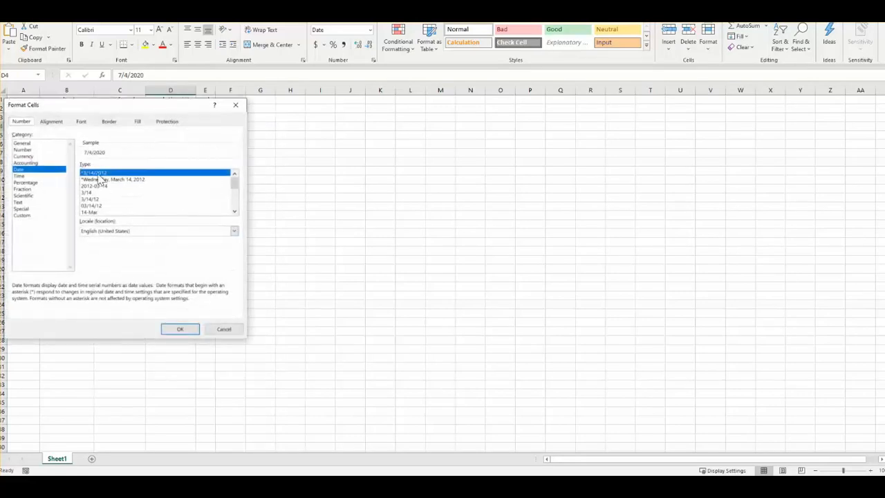
left_click(39, 215)
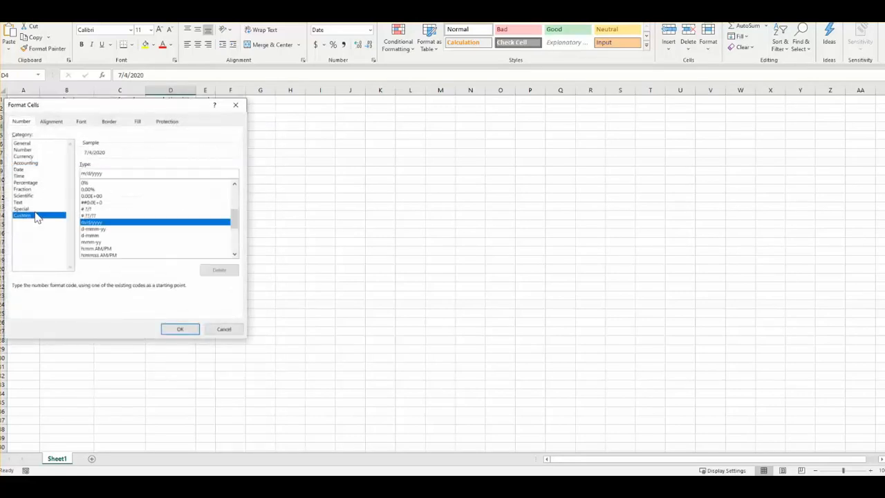
left_click(84, 173)
type("m")
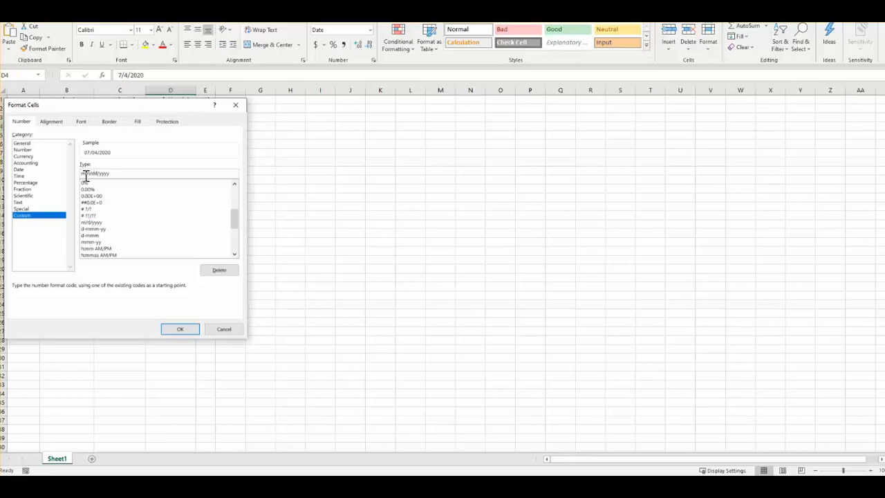
left_click(180, 329)
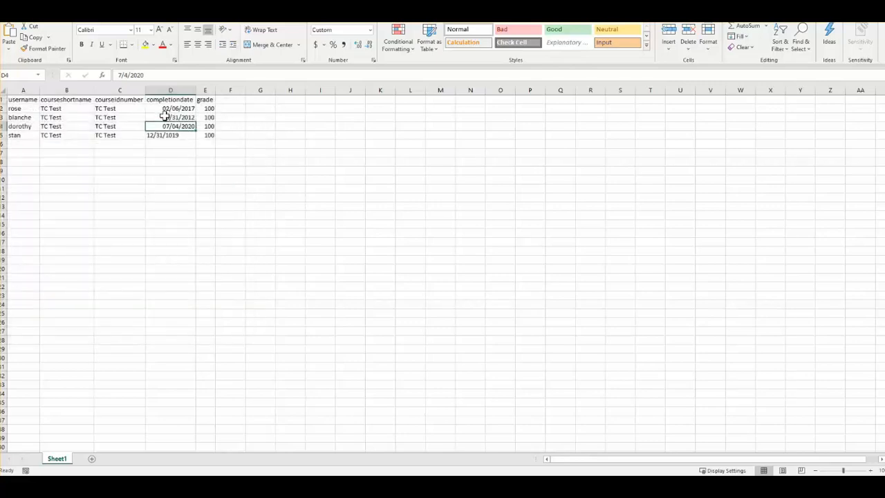
- Correct the year in cell D5 so the completion date reads 12/31/2019
left_click(165, 116)
left_click(174, 136)
double_click(174, 136)
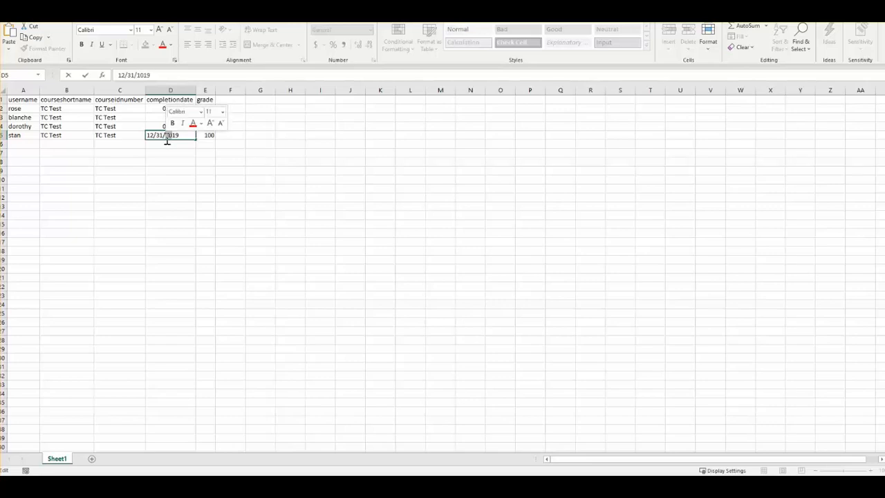
type("2")
left_click(168, 145)
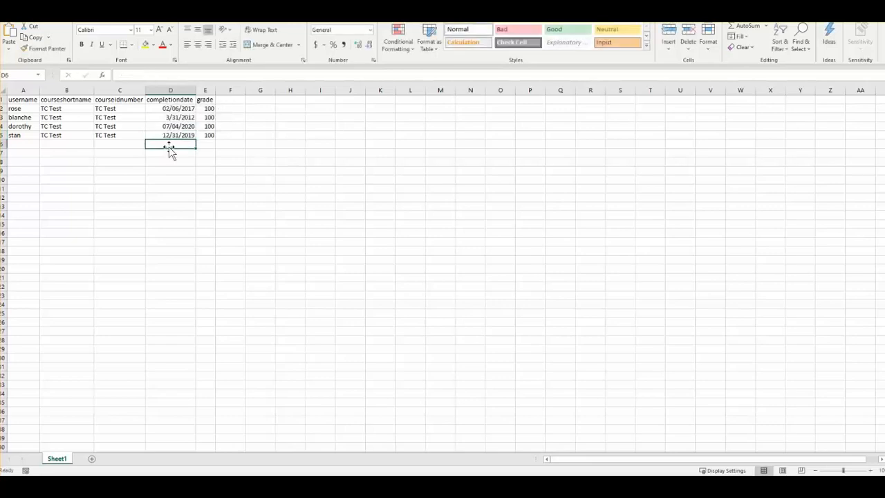
- Format the completion date in cell D3 with the custom date code mm/dd/yyyy
left_click(176, 117)
right_click(166, 123)
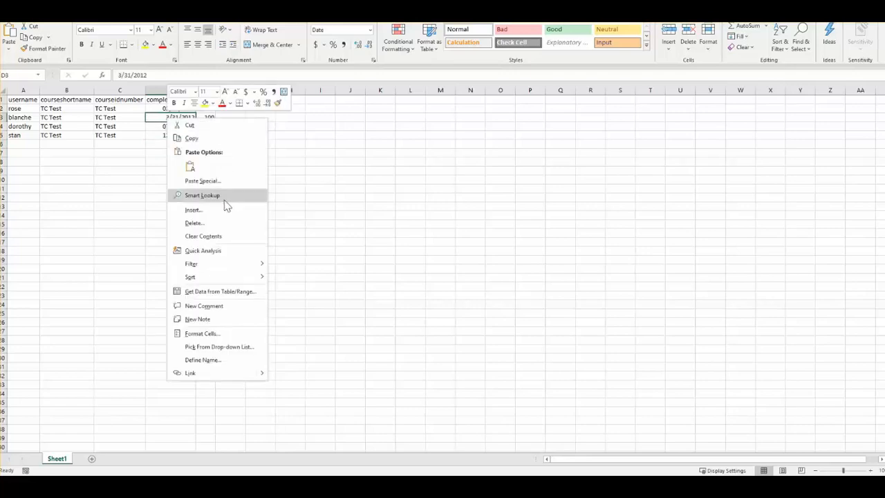
left_click(223, 333)
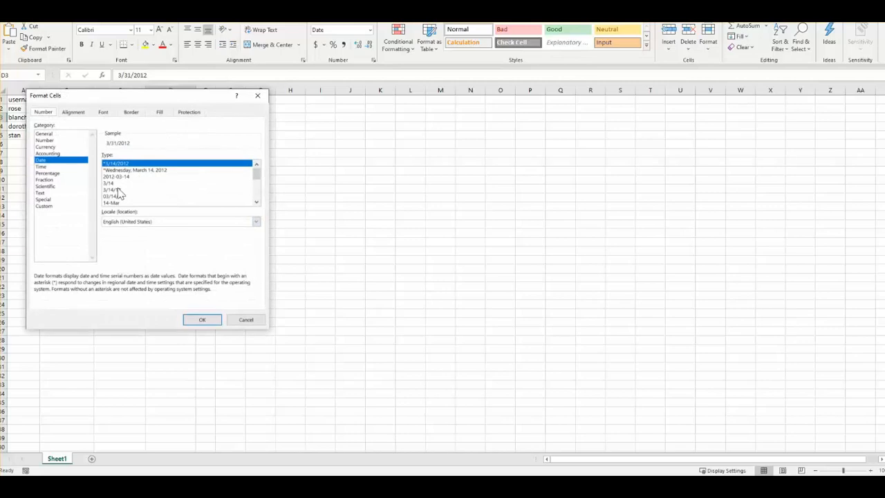
left_click(50, 206)
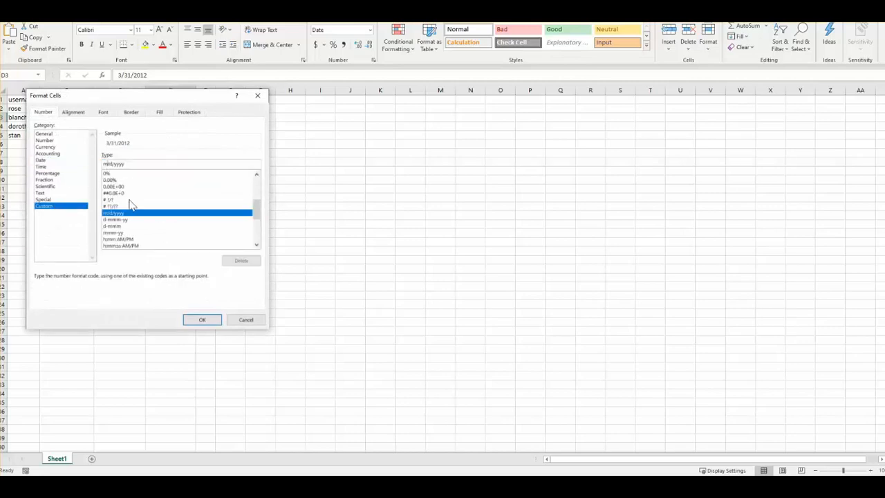
type("m")
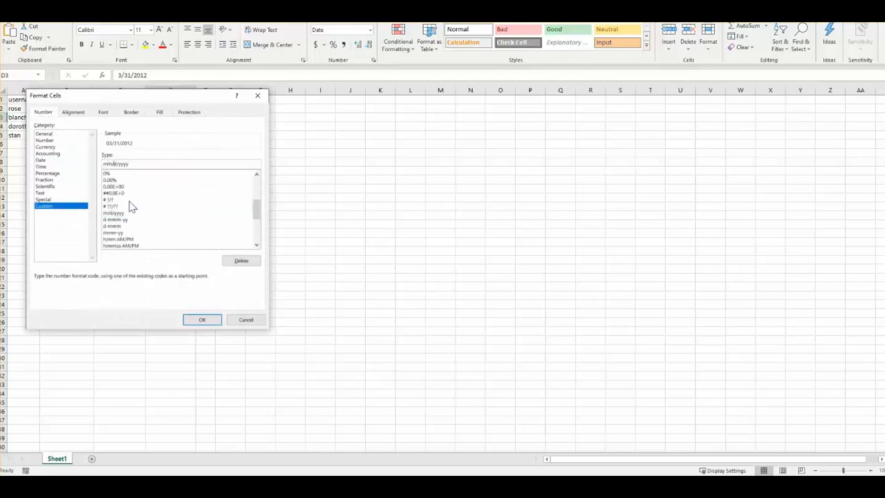
left_click(201, 322)
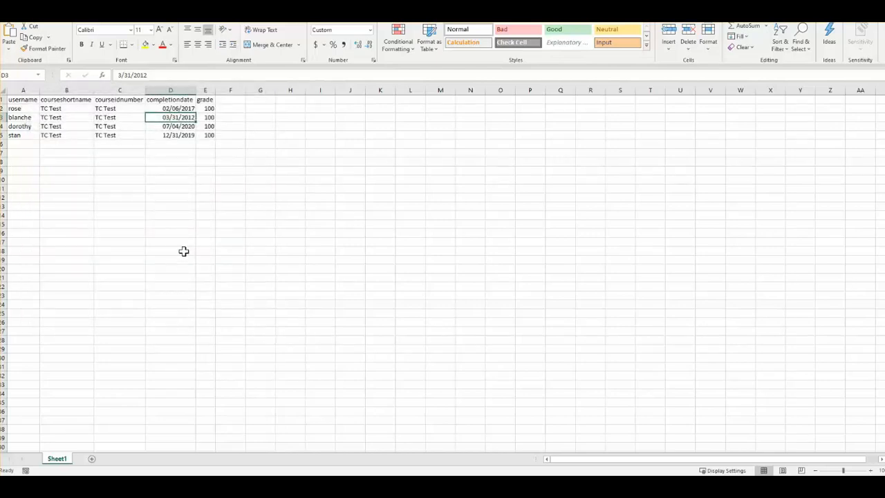
- Start a record in row 6 with the first learner's username and Upload Test as both course short name and course ID number
left_click(140, 181)
left_click(28, 118)
left_click(27, 145)
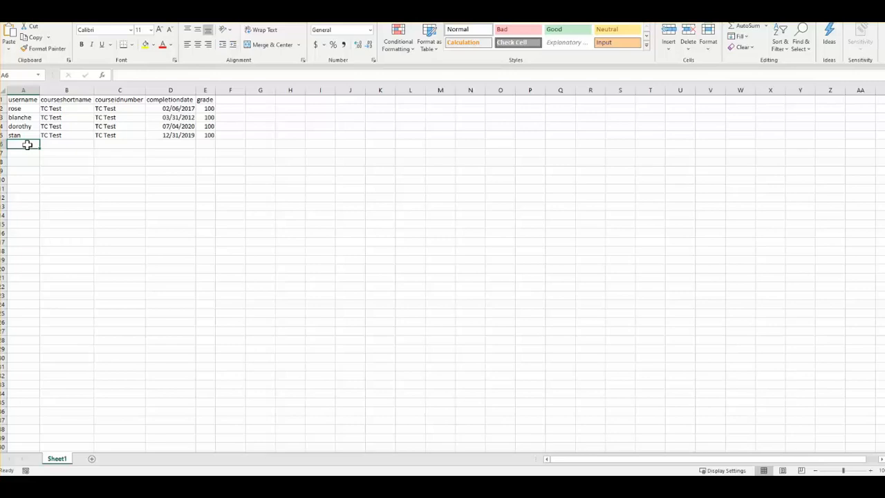
type("rose")
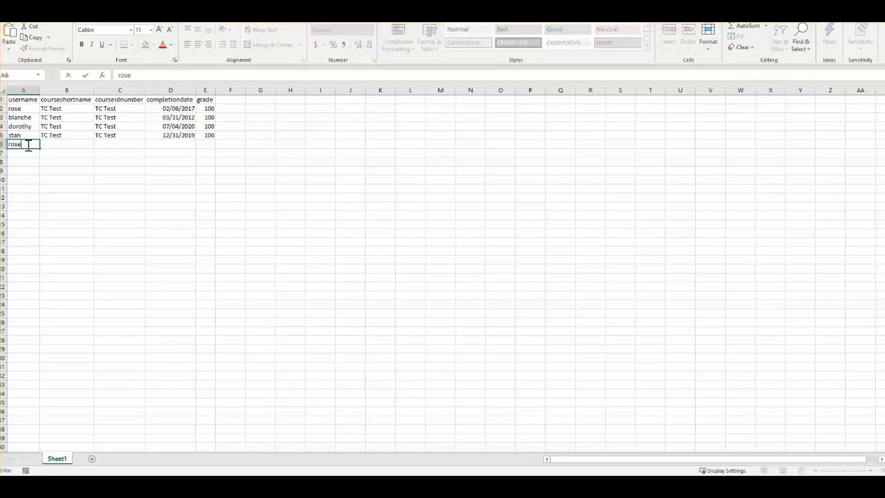
key("Tab")
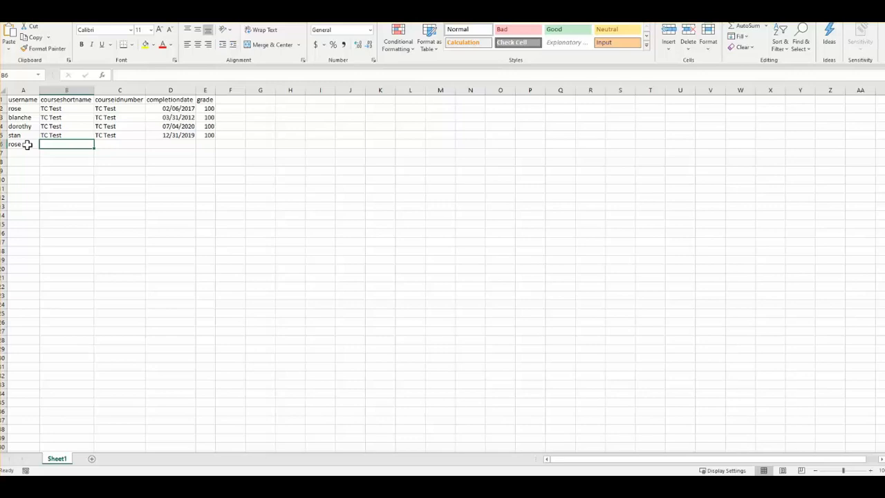
type("Upload Test")
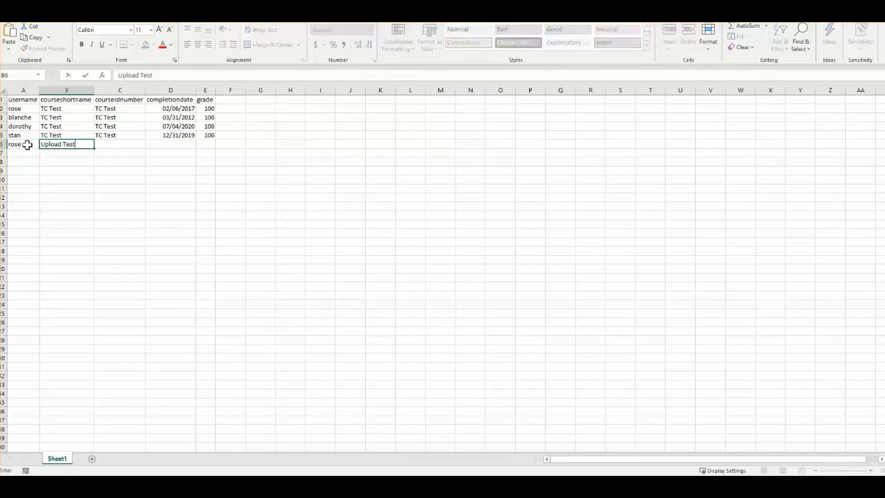
left_click_drag(94, 148, 128, 149)
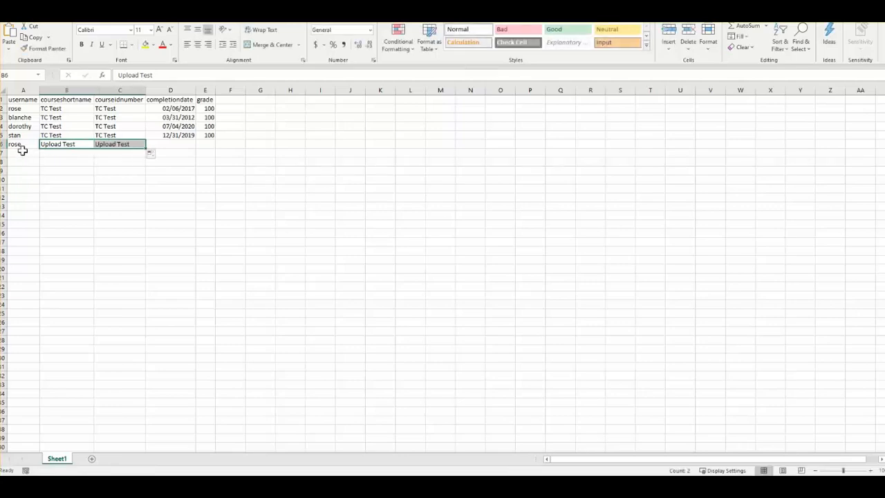
- Copy the other three learners' usernames into cells A7 to A9 and fill Upload Test down columns B and C to row 9
left_click(22, 117)
left_click_drag(22, 118, 19, 136)
key("ctrl+c")
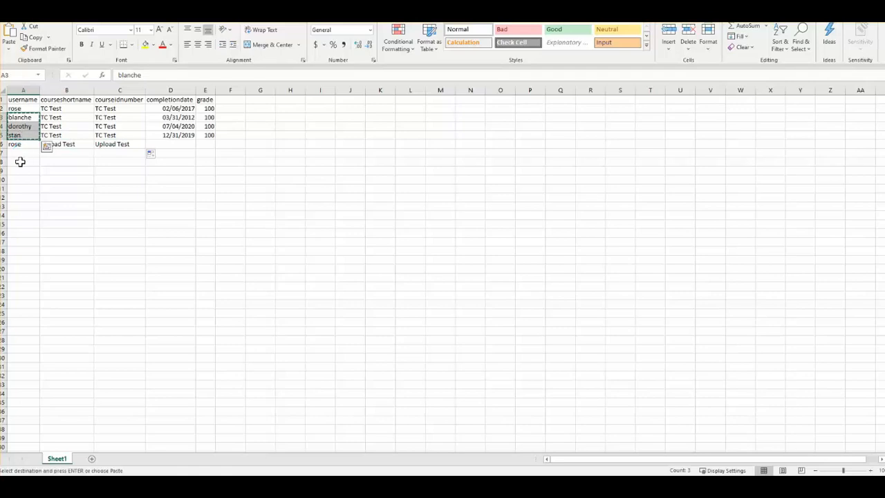
left_click(21, 152)
key("ctrl+v")
left_click_drag(72, 144, 146, 174)
- Copy the four completion dates from cells D2 to D5 into cells D6 to D9
left_click_drag(178, 109, 179, 170)
key("ctrl+c")
key("ctrl+v")
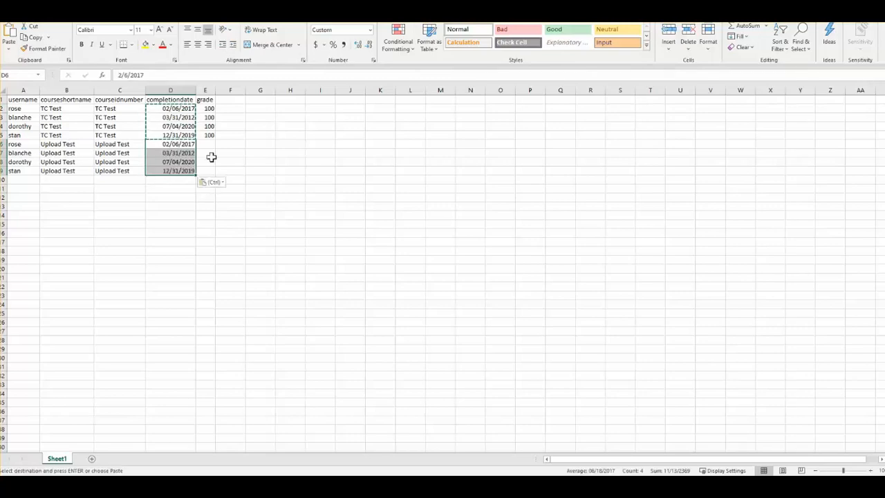
- Enter the grade 100 for the four Upload Test records in cells E6 to E9
left_click(206, 143)
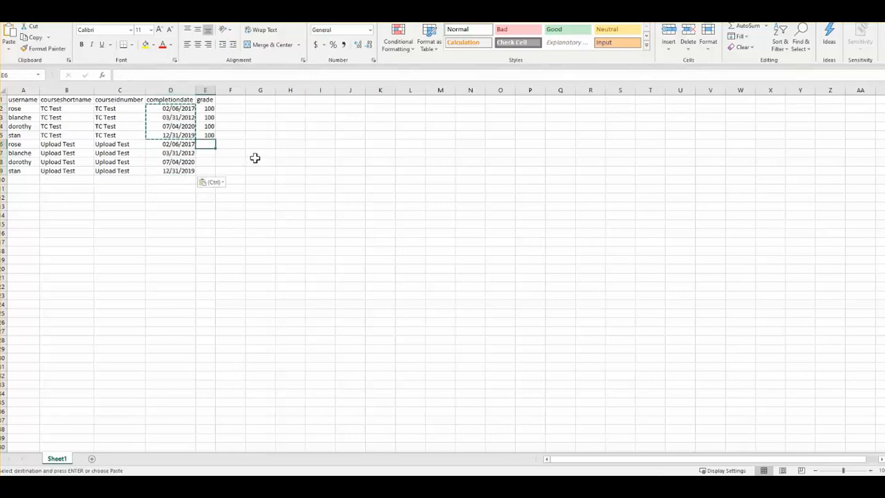
type("100")
left_click_drag(209, 109, 212, 142)
left_click_drag(209, 108, 210, 122)
key("ctrl+c")
left_click_drag(211, 153, 211, 173)
key("ctrl+v")
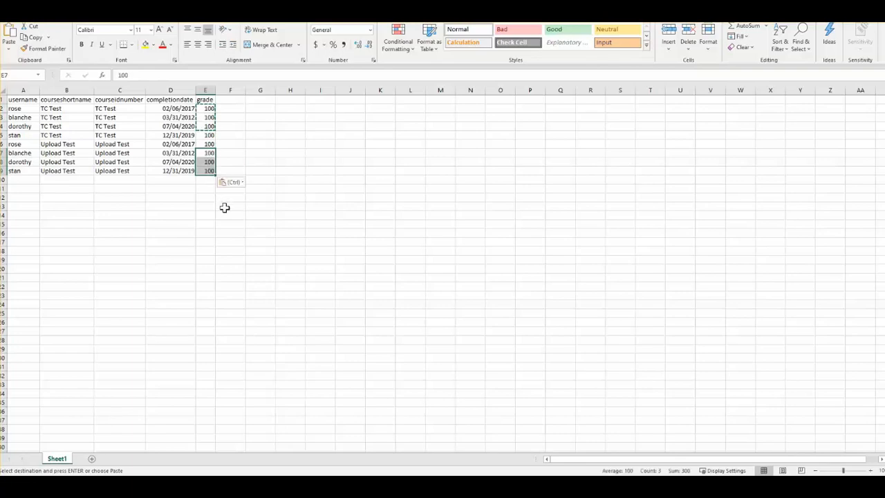
left_click(158, 160)
left_click(152, 135)
double_click(152, 131)
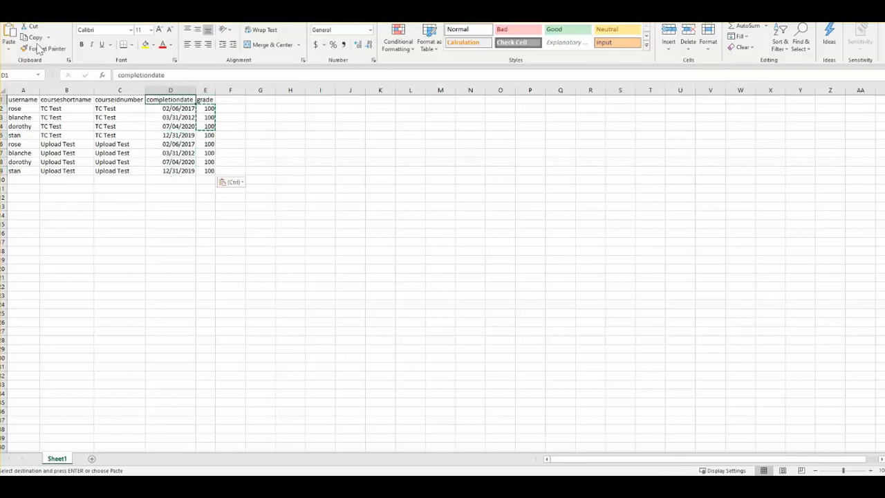
- Save the workbook to the Desktop as courseupload in CSV UTF-8 (Comma delimited) format
left_click(9, 20)
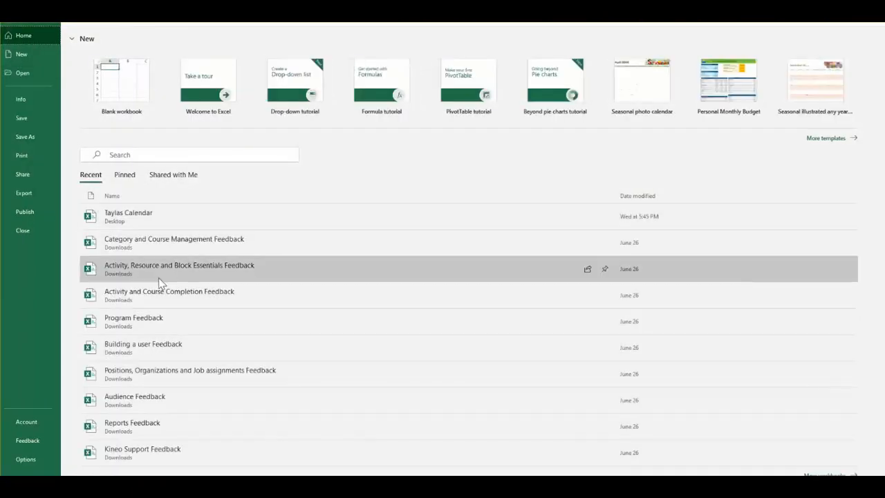
left_click(33, 137)
left_click(283, 89)
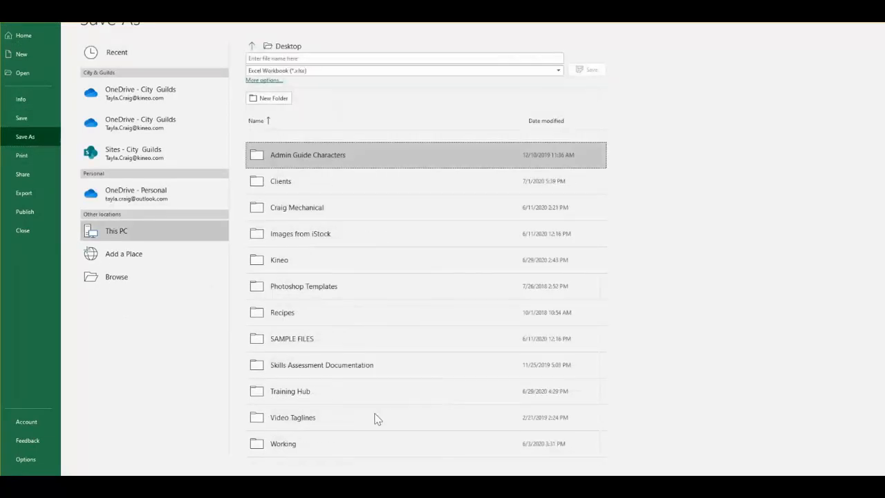
left_click(302, 58)
type("courseupload")
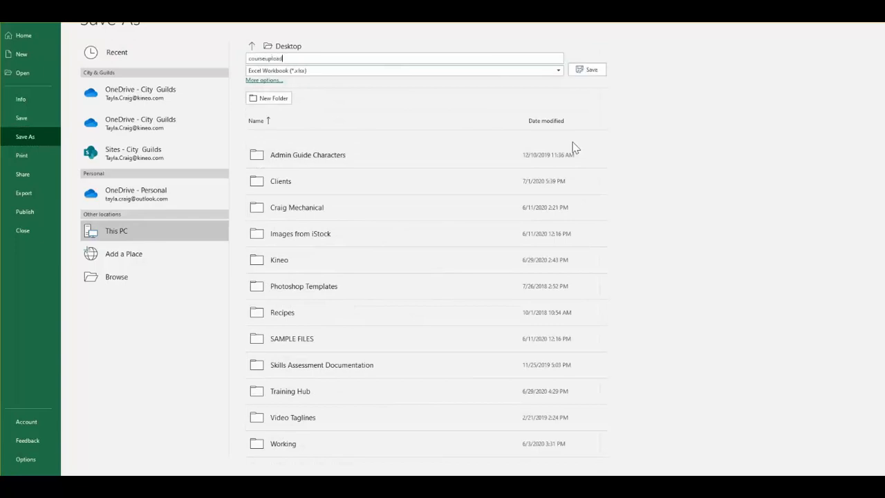
left_click(414, 72)
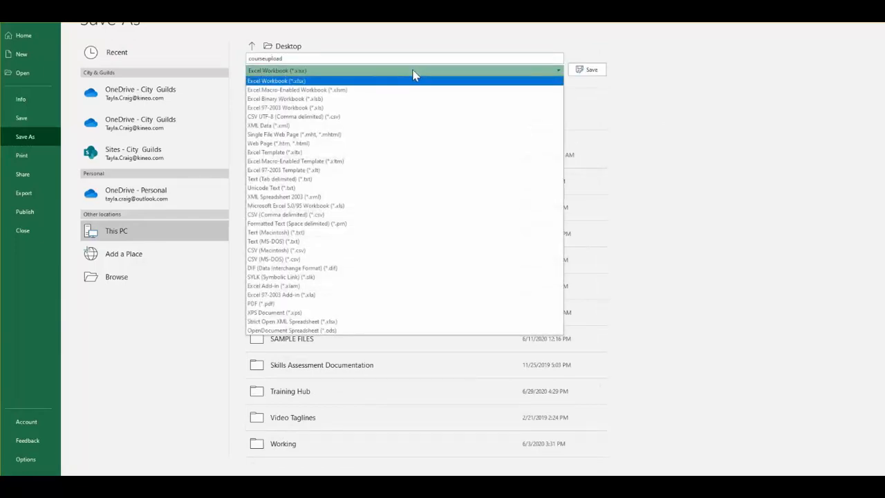
left_click(389, 117)
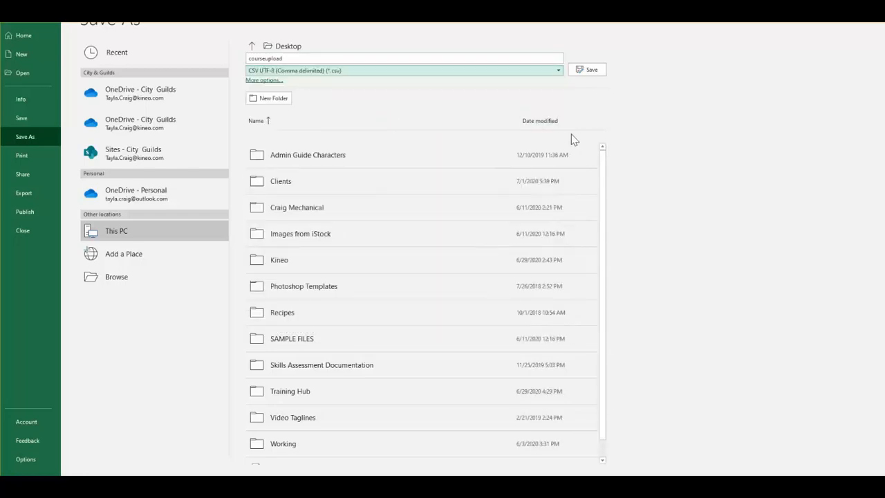
left_click(587, 70)
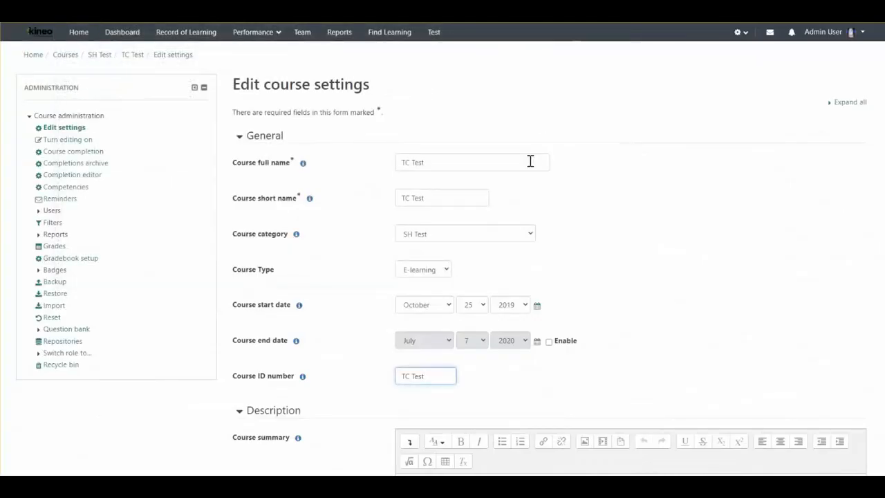
- Switch to Totara in the browser and save the TC Test course settings
scroll(450, 118, "down", 5)
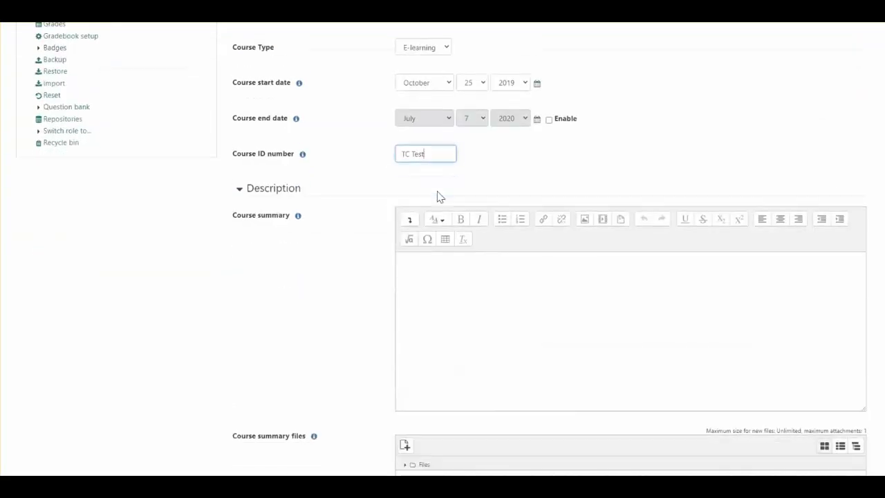
scroll(446, 377, "down", 8)
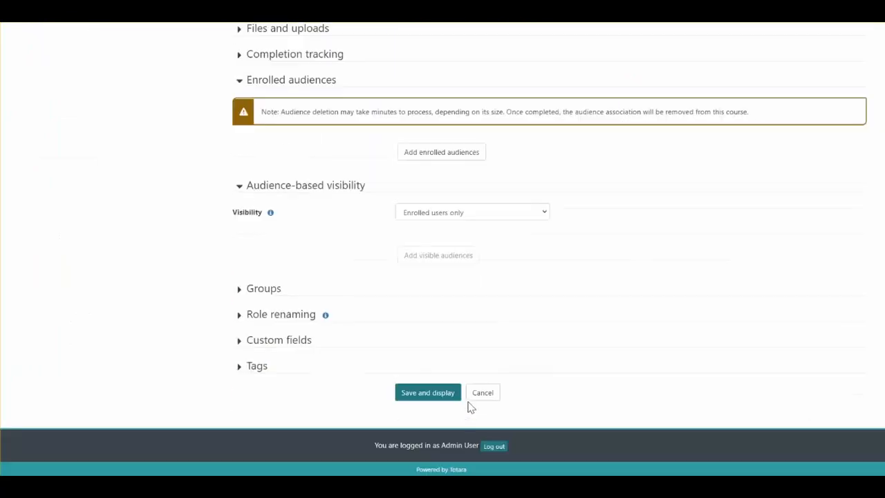
left_click(428, 391)
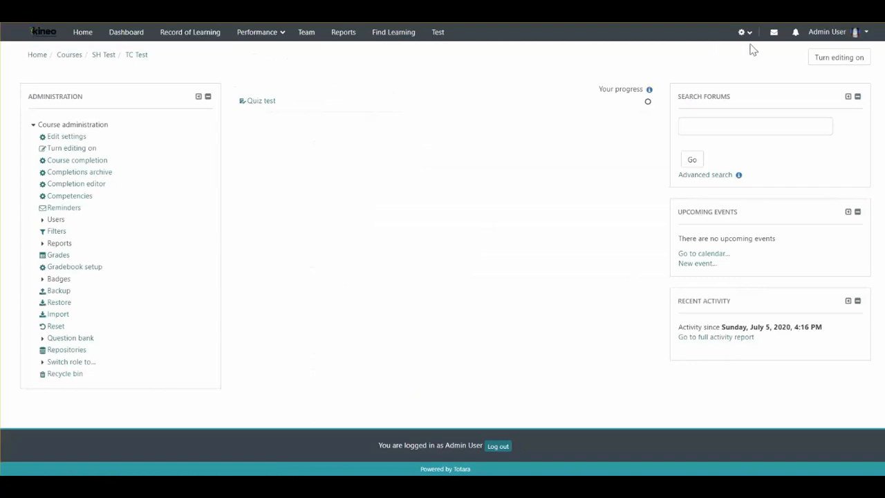
- Open the Upload Completion Records page in the course administration and add courseupload.csv as the course file to upload
left_click(747, 33)
left_click(644, 97)
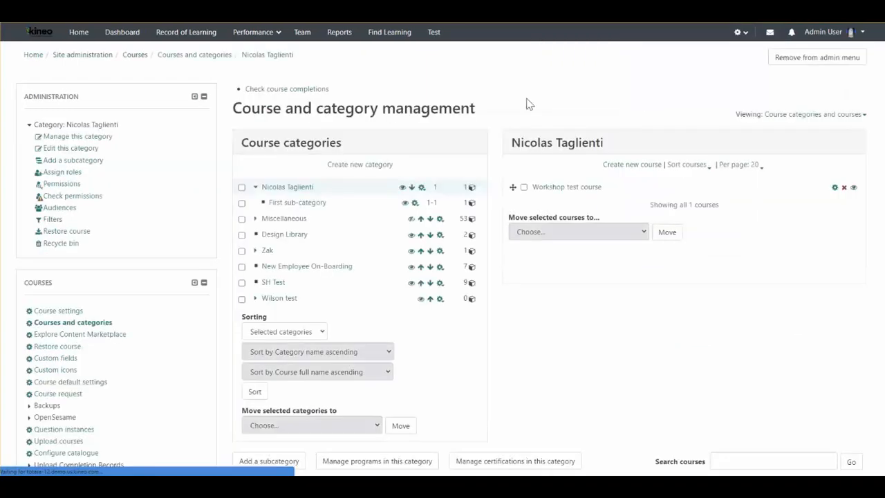
scroll(87, 229, "down", 3)
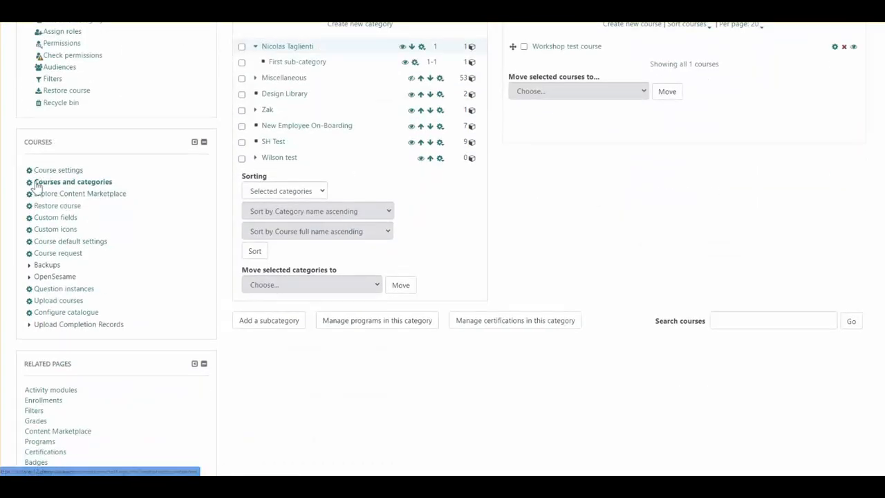
left_click(29, 327)
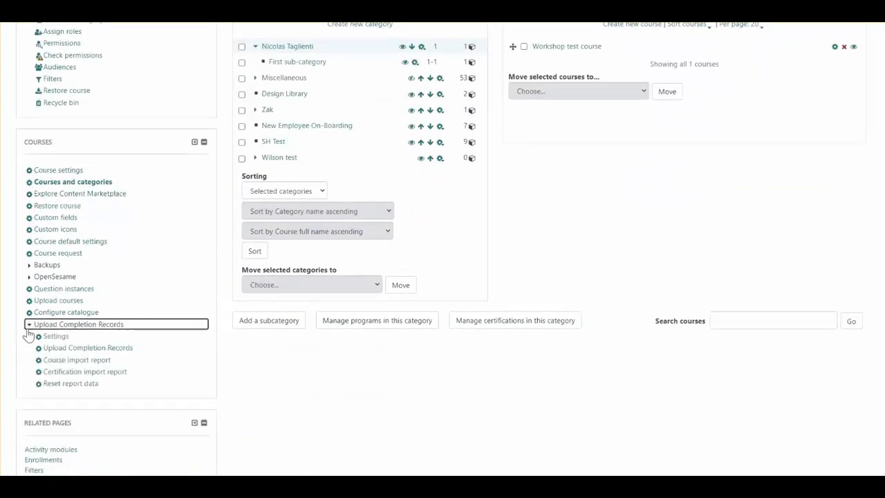
left_click(67, 352)
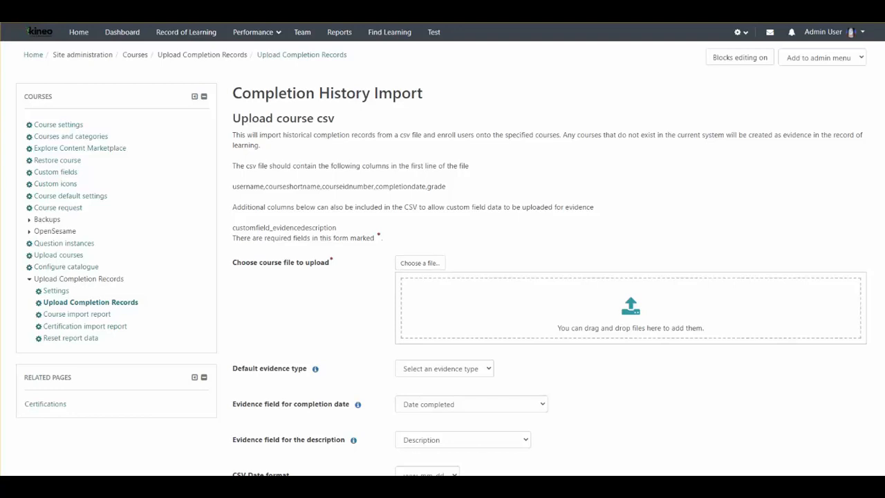
left_click_drag(1, 119, 772, 89)
left_click_drag(690, 201, 439, 331)
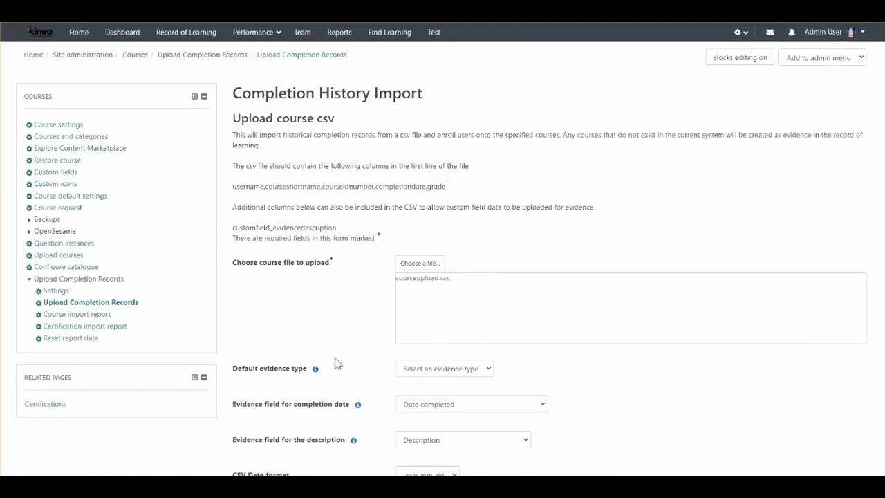
- Review the default evidence type and evidence field options, keeping Date completed for the completion date and Description for the description
scroll(336, 364, "down", 1)
left_click(476, 331)
left_click(479, 330)
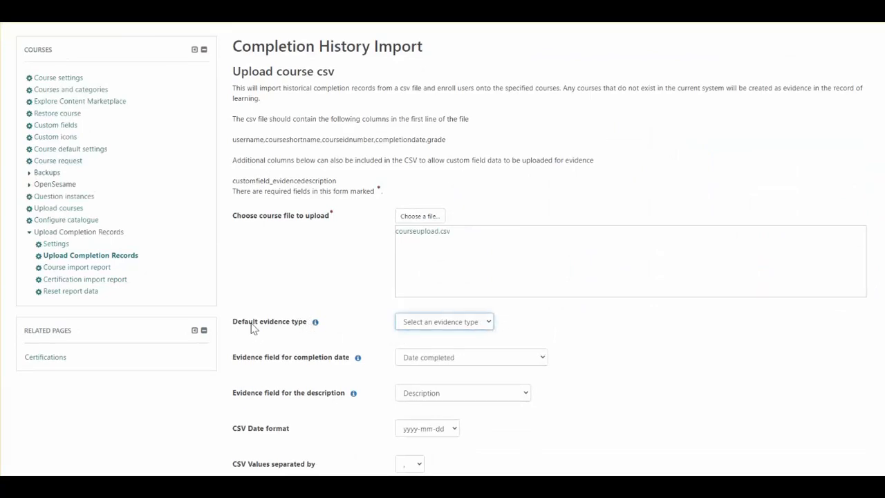
left_click(629, 333)
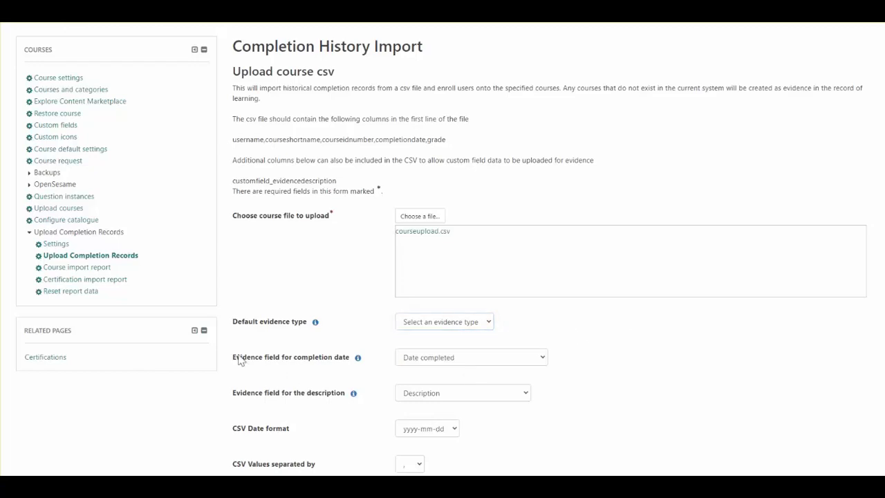
left_click(456, 363)
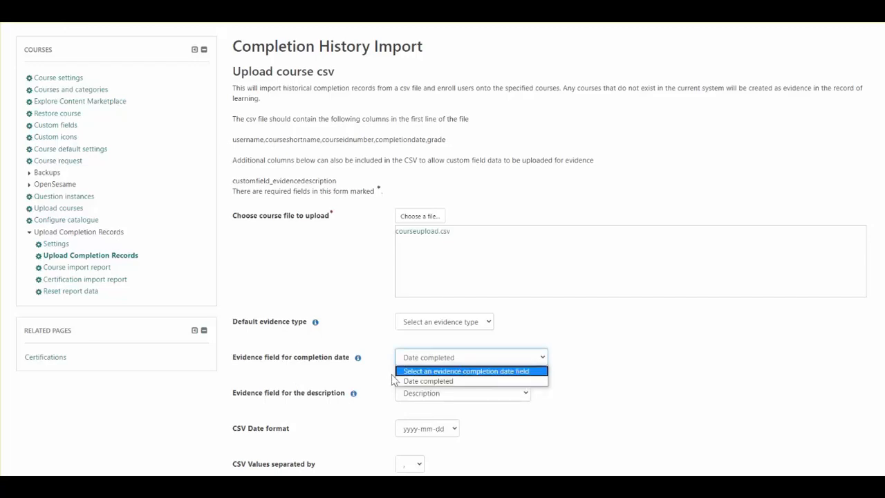
left_click(432, 381)
left_click(570, 406)
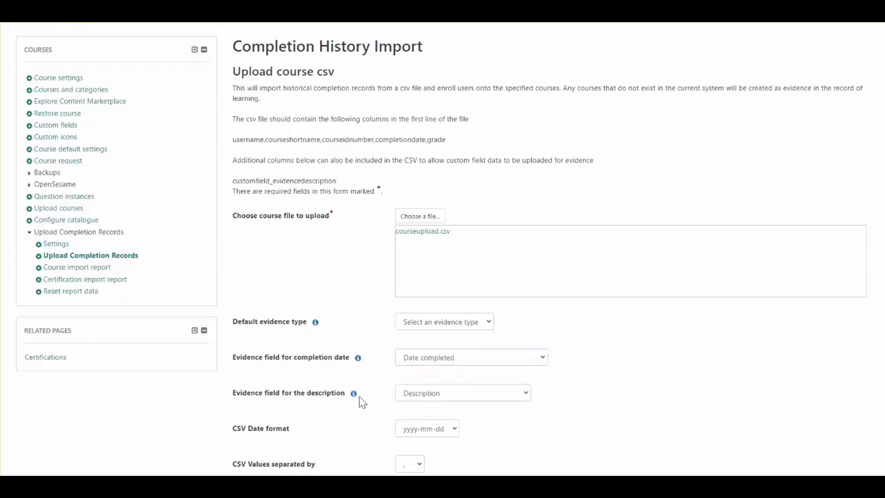
scroll(450, 409, "down", 2)
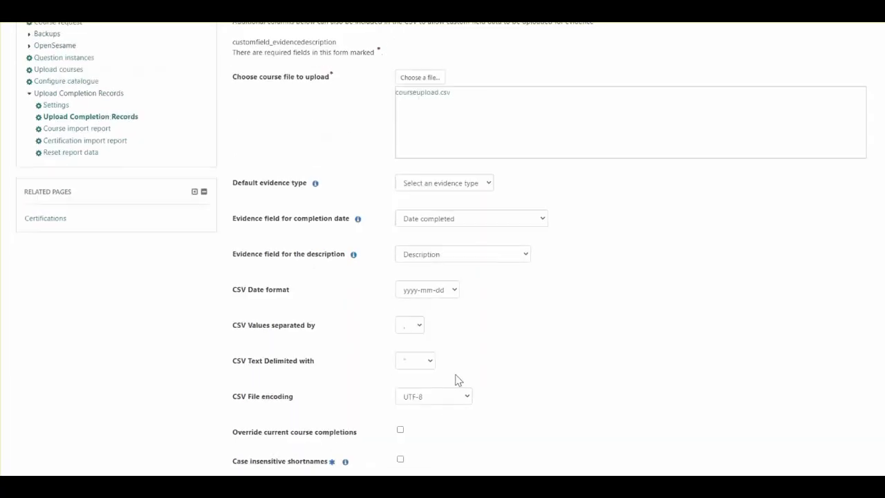
left_click(494, 255)
left_click(492, 256)
left_click(528, 385)
- Set the CSV date format to mm/dd/yyyy and enable Override current course completions
left_click(447, 290)
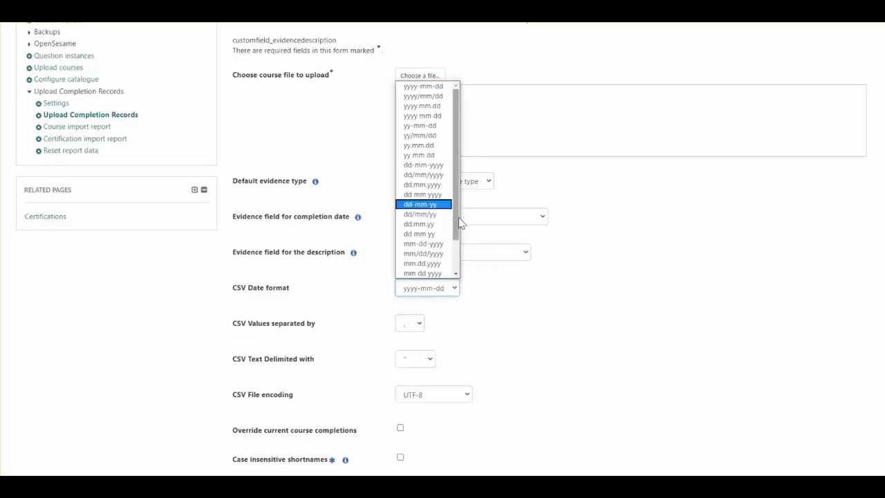
left_click(442, 254)
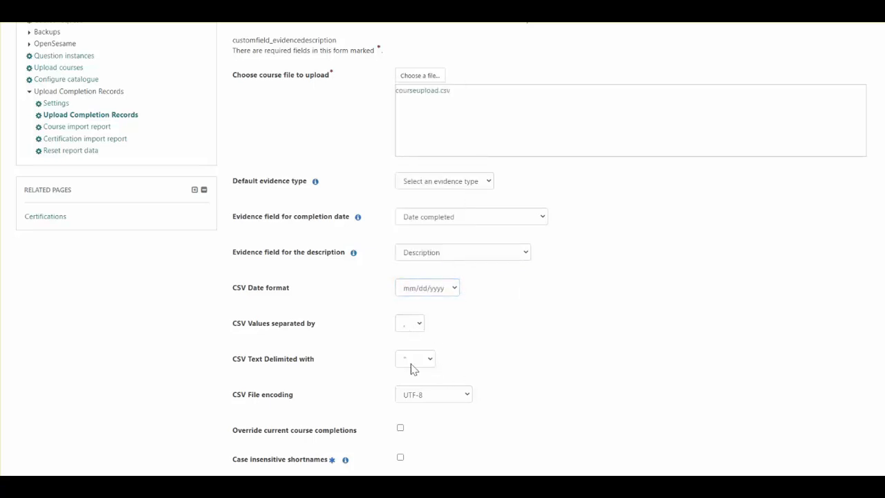
scroll(411, 367, "down", 2)
left_click(400, 335)
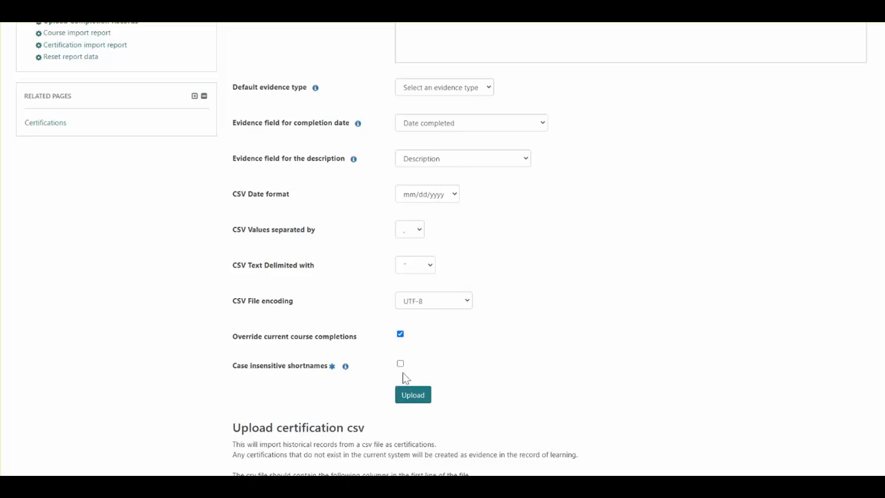
- Read the help text for the Case insensitive shortnames option and close it
left_click(345, 366)
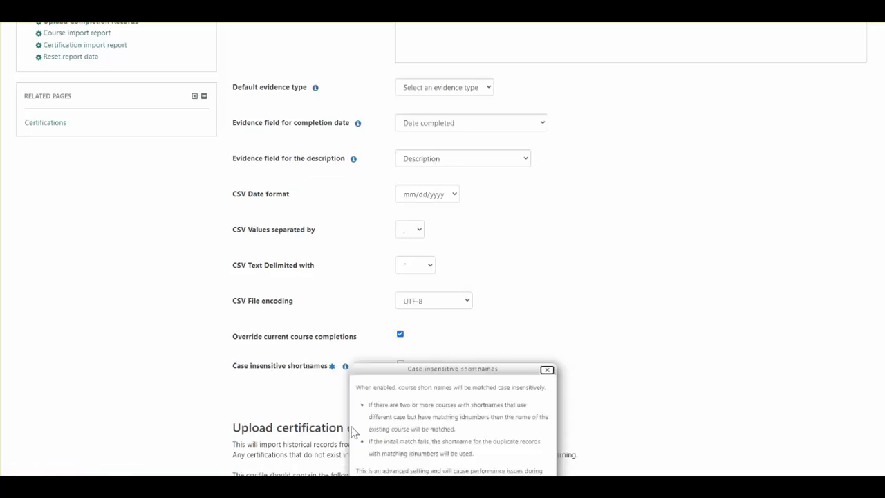
scroll(353, 432, "down", 1)
left_click_drag(384, 340, 500, 354)
left_click(448, 341)
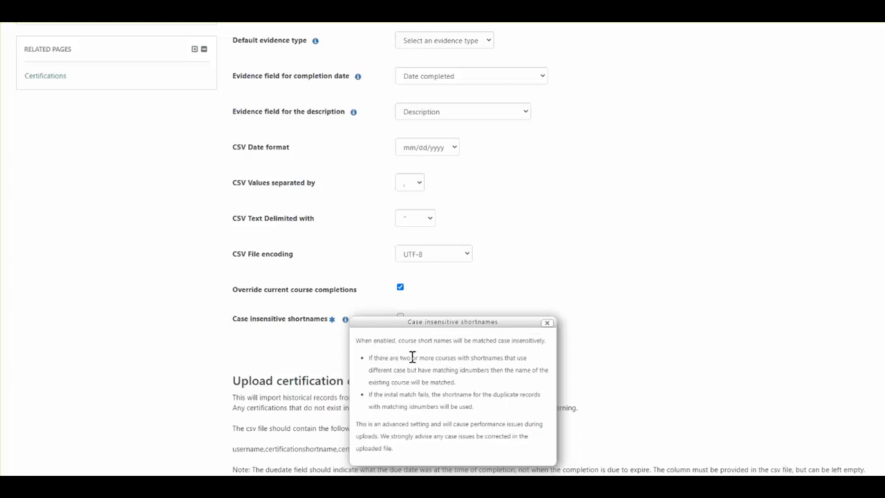
left_click(547, 322)
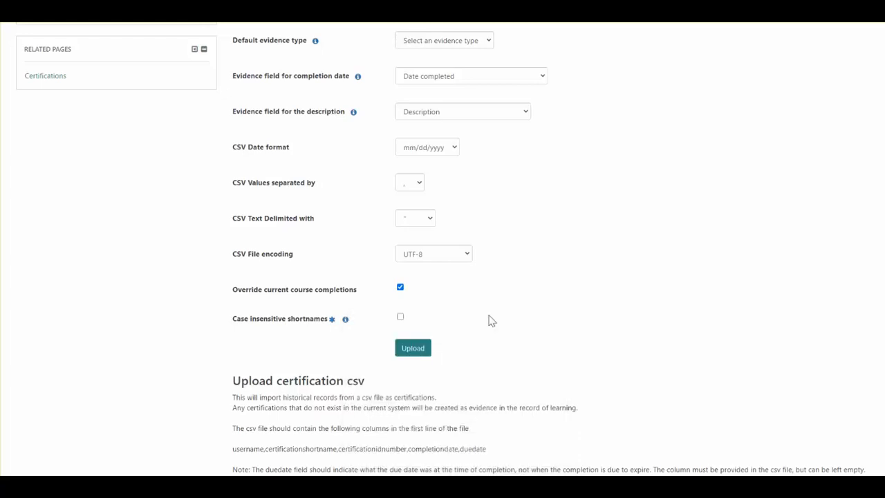
- Upload the course completion file and check the import results for errors, evidence records and course records
left_click(413, 348)
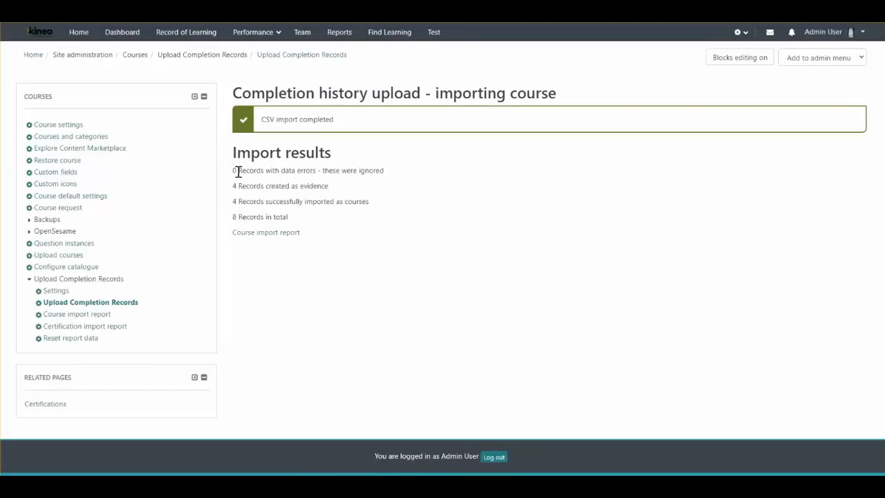
left_click_drag(228, 171, 392, 178)
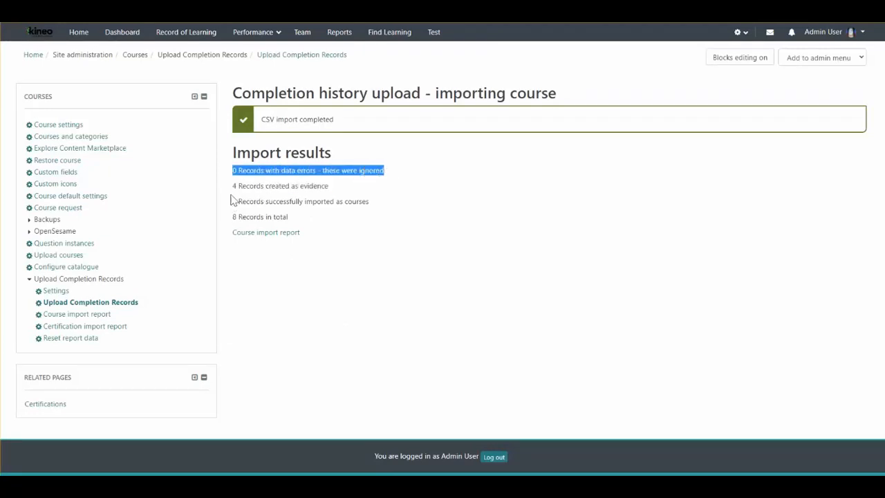
left_click_drag(233, 186, 358, 195)
left_click_drag(233, 201, 366, 201)
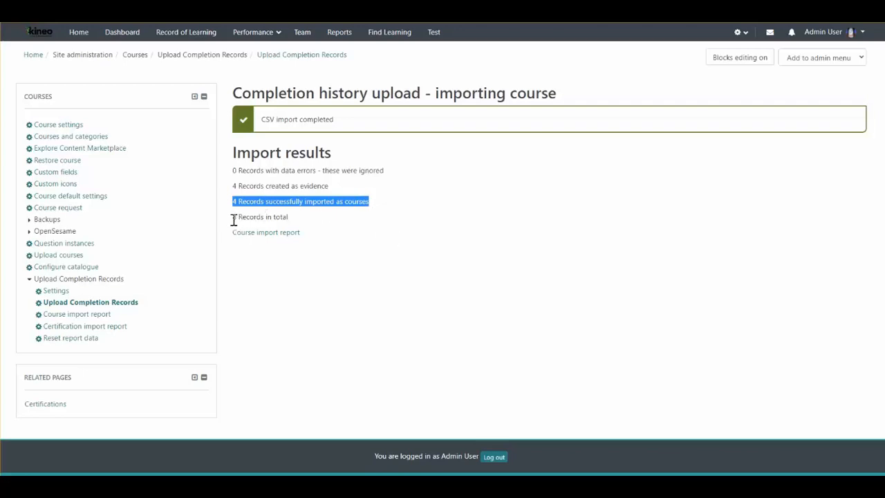
- Open the course import report and examine the imported records and their completion dates
left_click(266, 233)
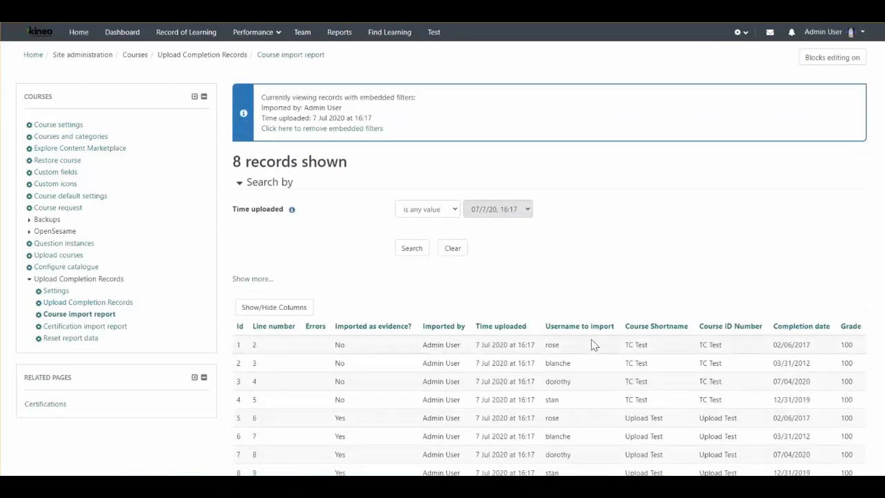
scroll(591, 344, "down", 3)
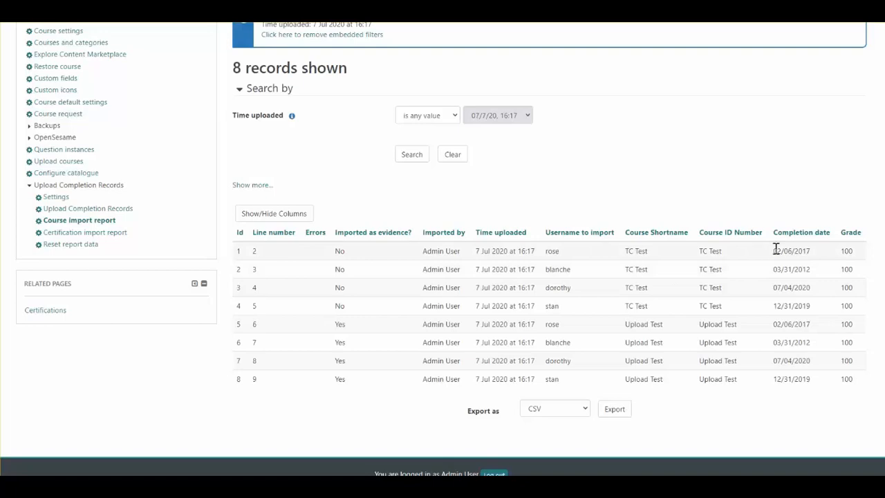
left_click_drag(776, 249, 829, 290)
left_click(825, 296)
scroll(249, 273, "up", 2)
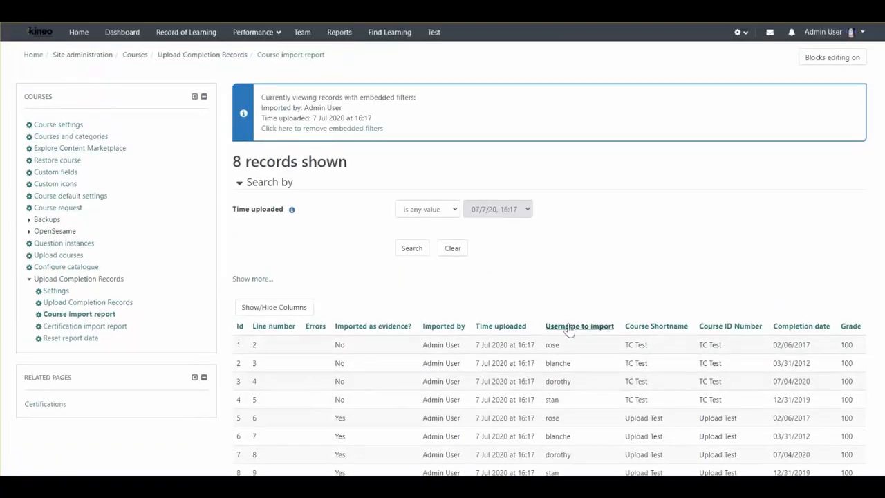
- Find the TC Test course in the learning catalogue and examine the participants' statuses in its course completion report
left_click(402, 34)
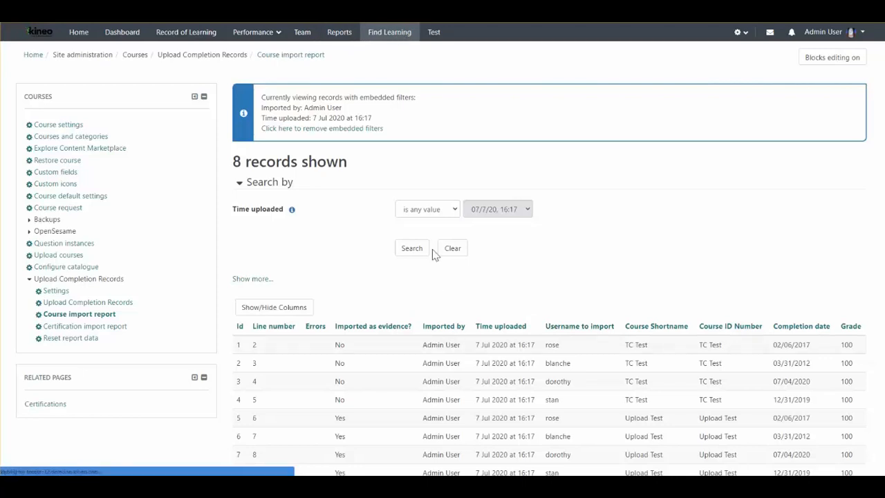
left_click(468, 263)
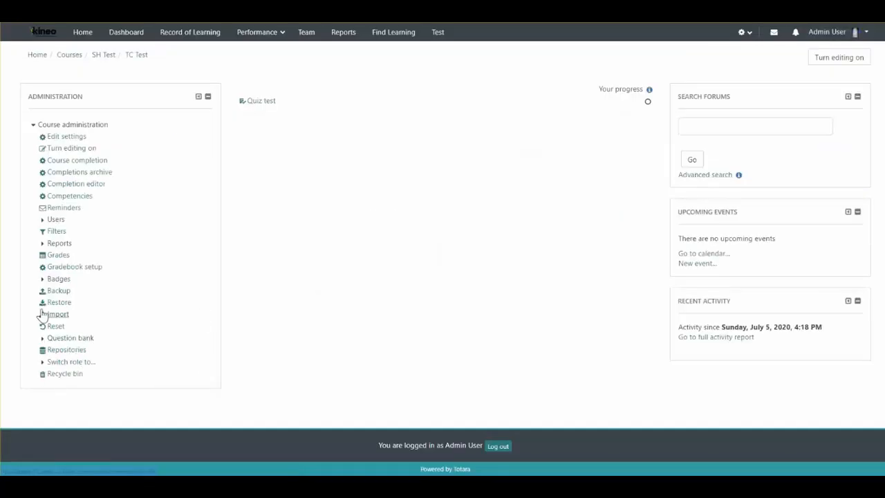
left_click(43, 245)
key("Down")
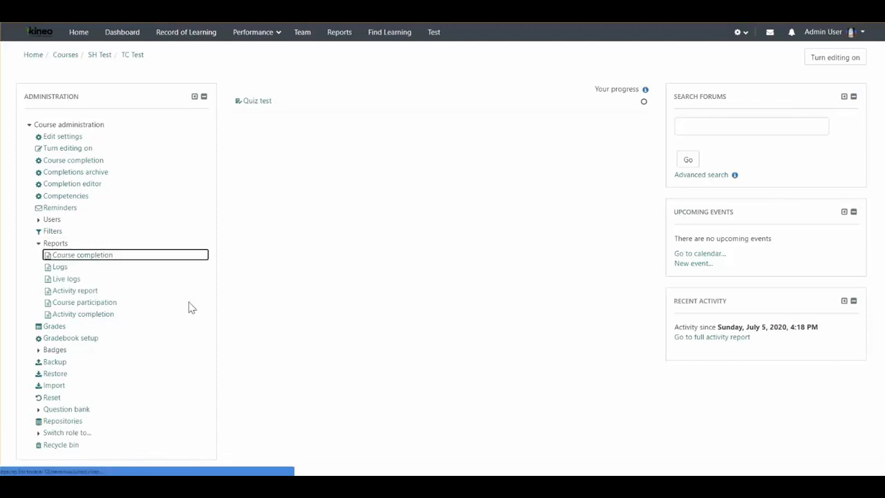
key("Return")
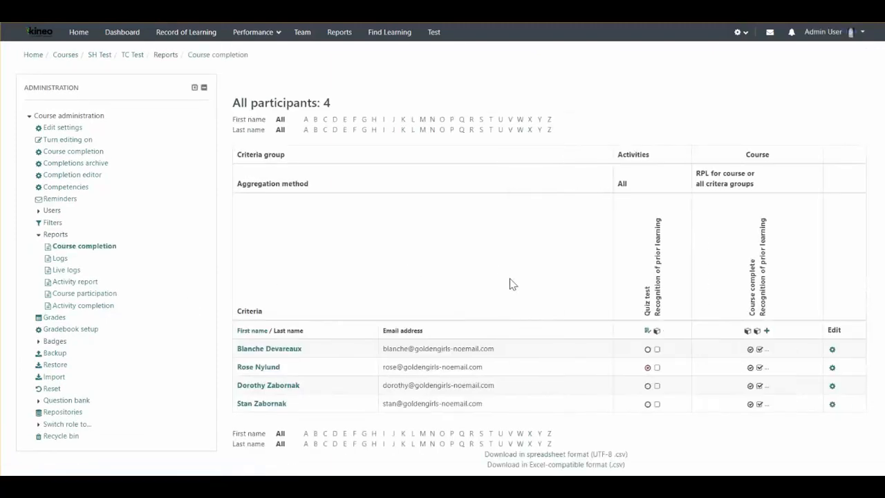
scroll(512, 284, "down", 1)
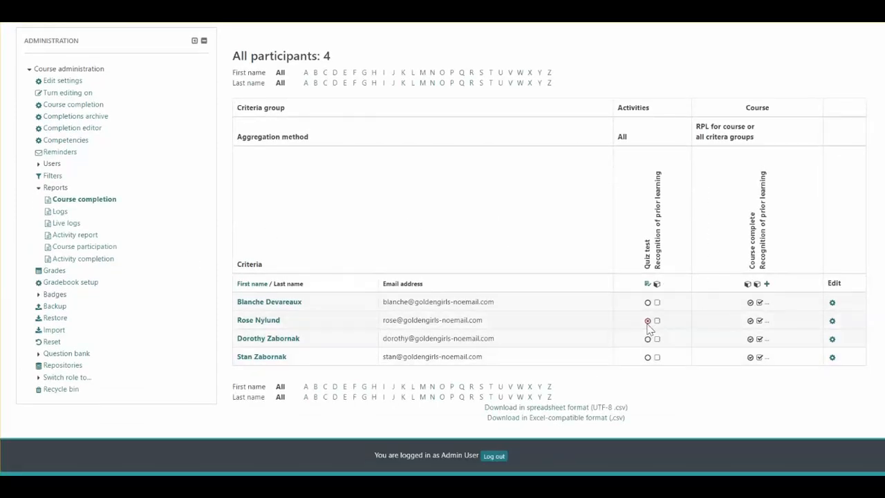
mouse_move(649, 328)
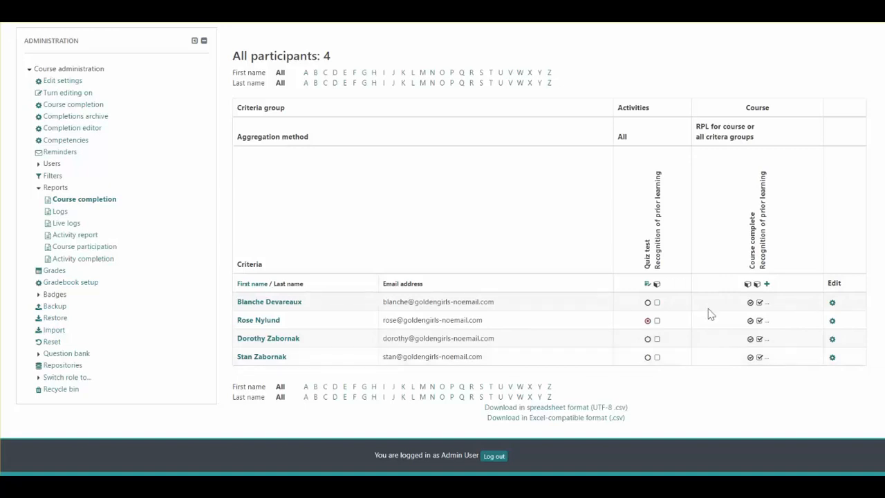
- View the first listed participant's completion progress details and open the Record of Learning through that learner's profile
left_click(275, 304)
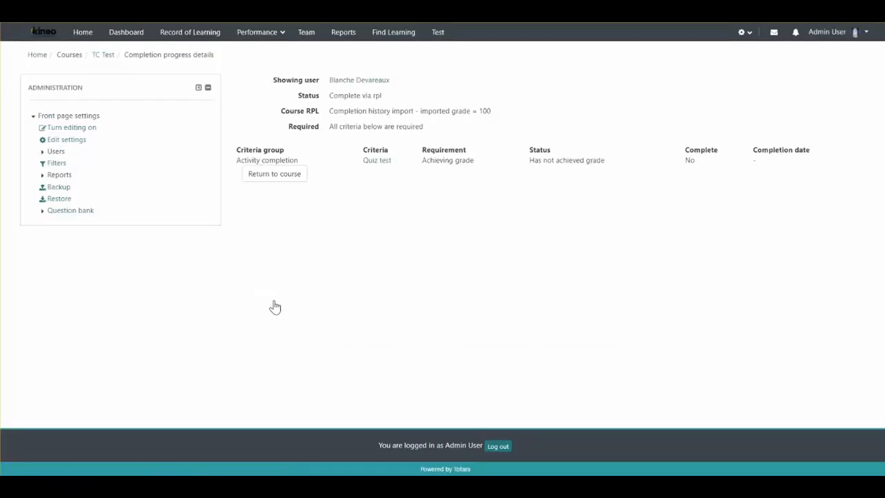
left_click(346, 83)
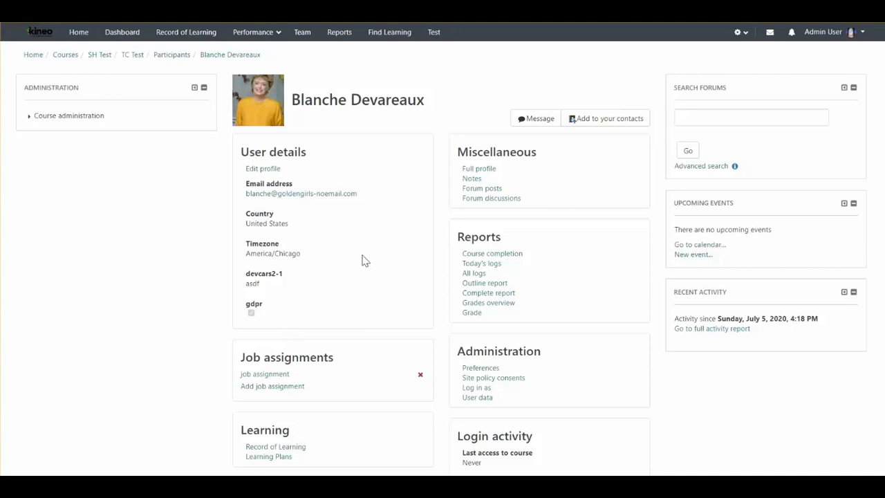
scroll(365, 261, "down", 3)
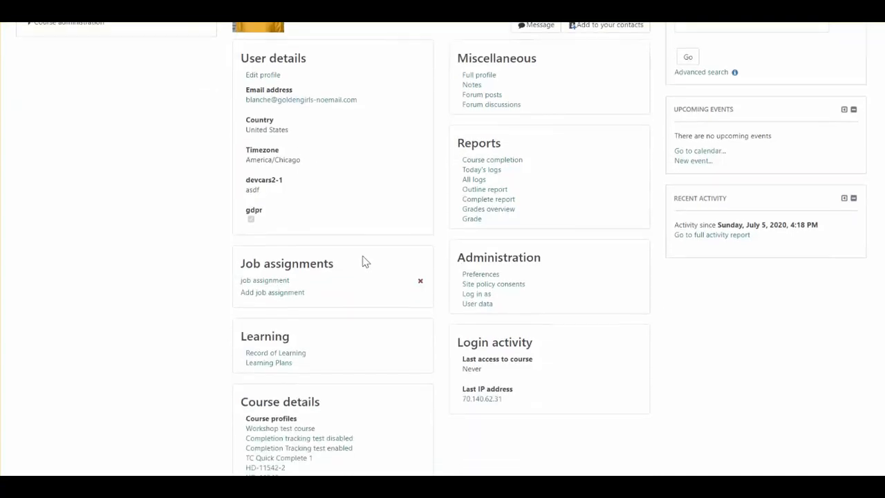
left_click(284, 362)
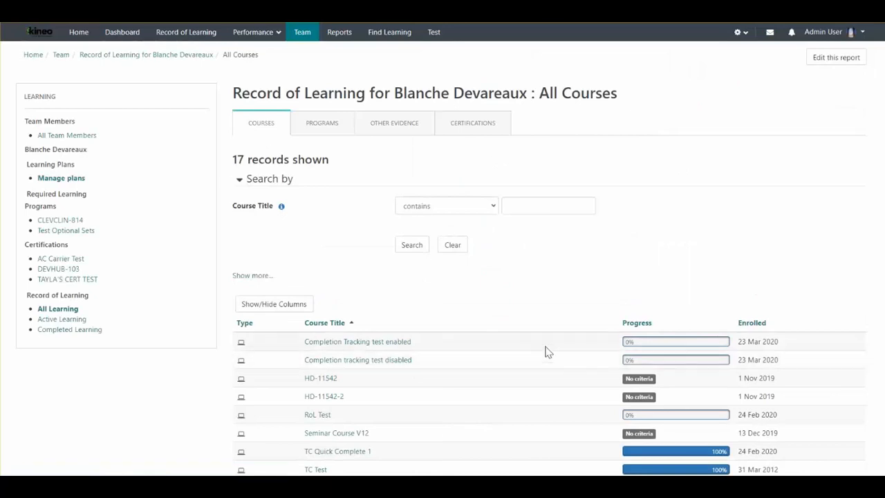
- Check the TC Test enrolled date in the learner's course records and the Upload Test completion date under Other Evidence
scroll(545, 352, "down", 3)
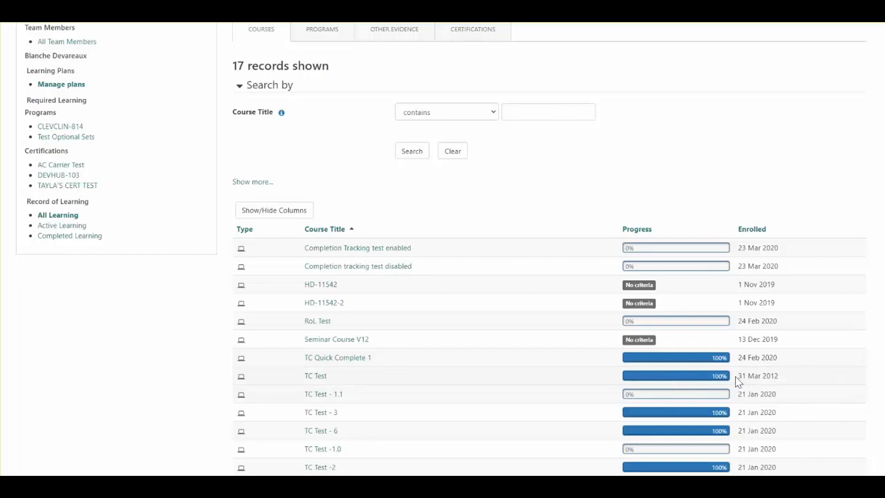
left_click_drag(737, 381, 804, 386)
scroll(803, 389, "up", 3)
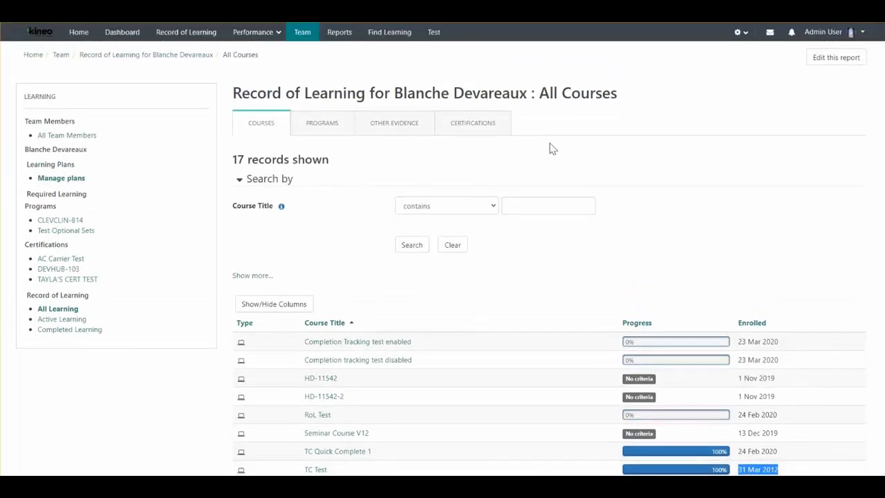
left_click(374, 129)
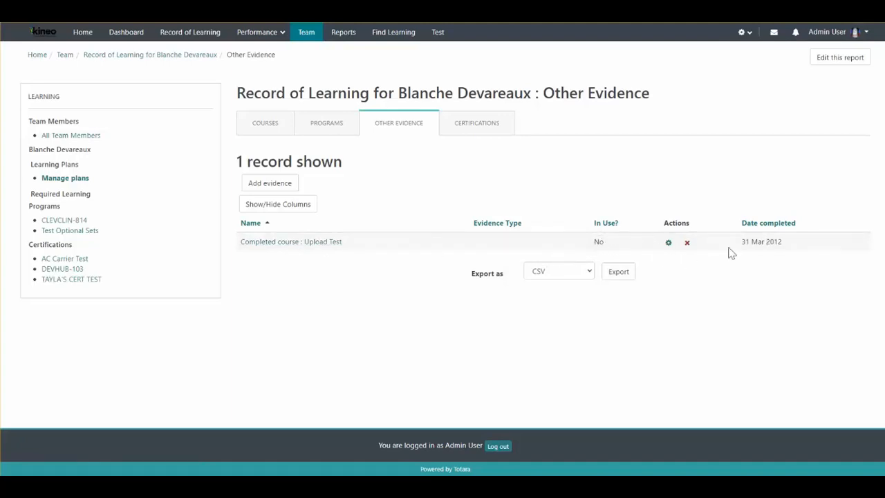
left_click_drag(728, 251, 843, 249)
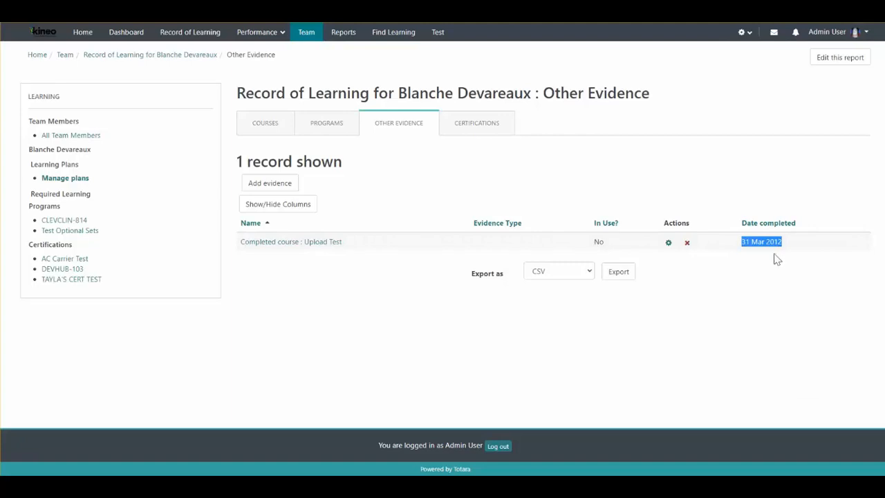